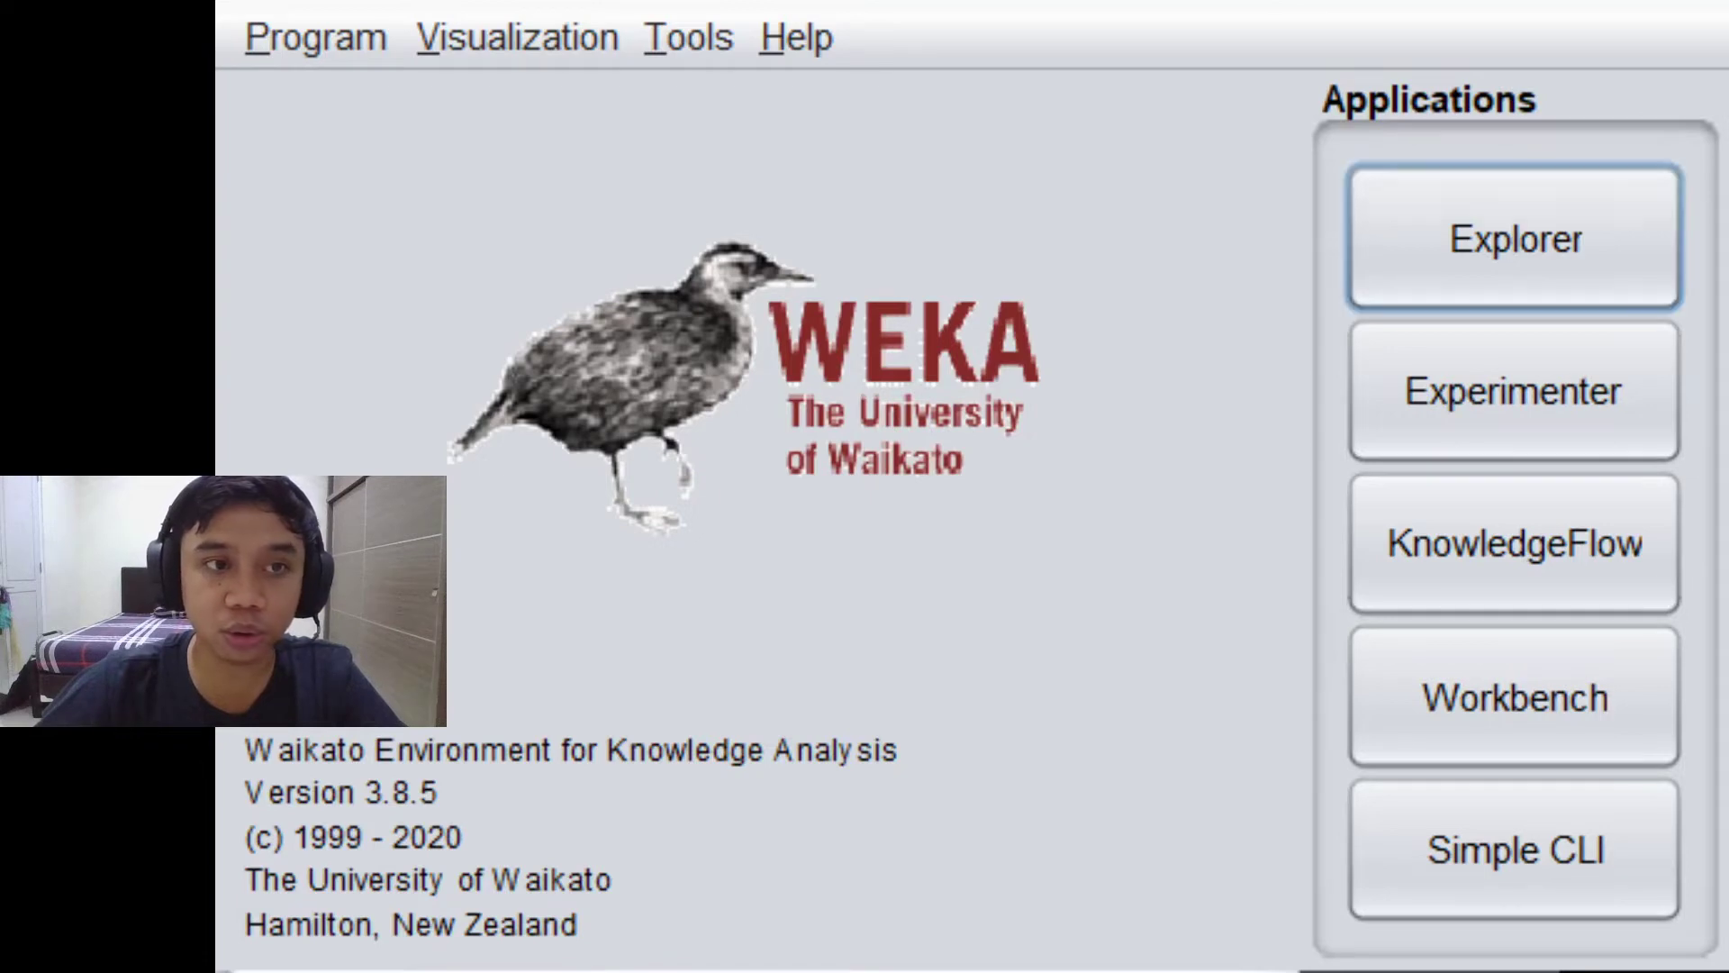
- Open the GUI Chooser's Tools menu to get to the ArffViewer
click(670, 40)
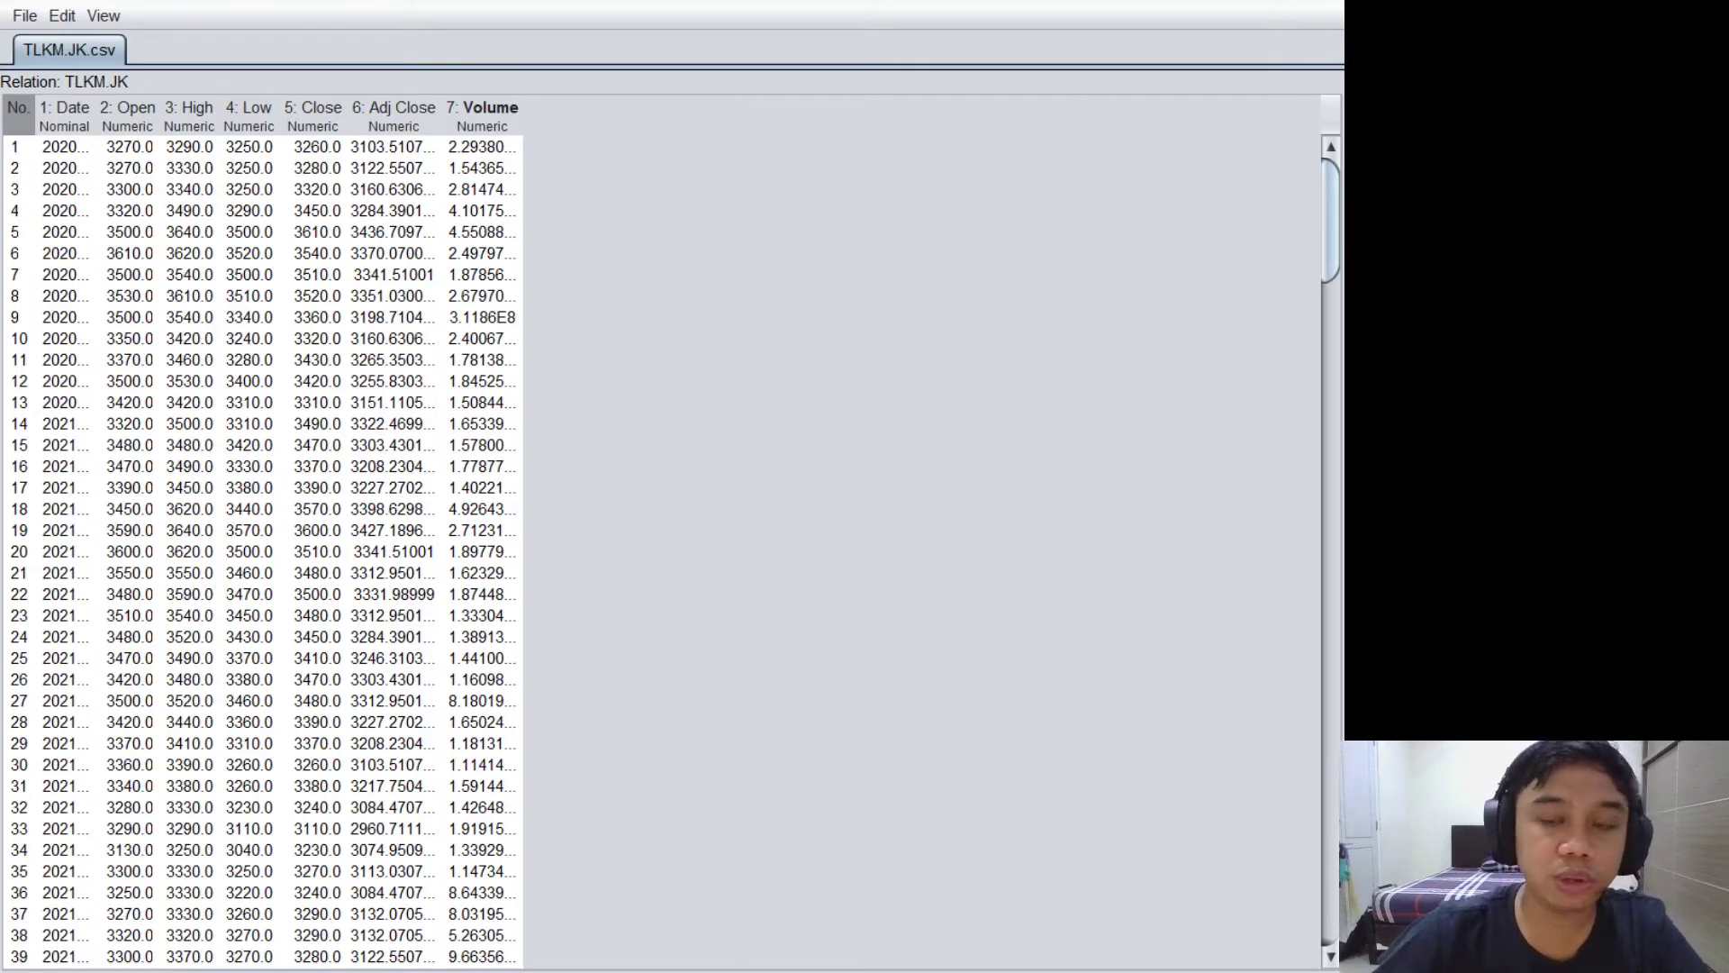
- Save the loaded TLKM data as a new ARFF file with File > Save as
click(24, 16)
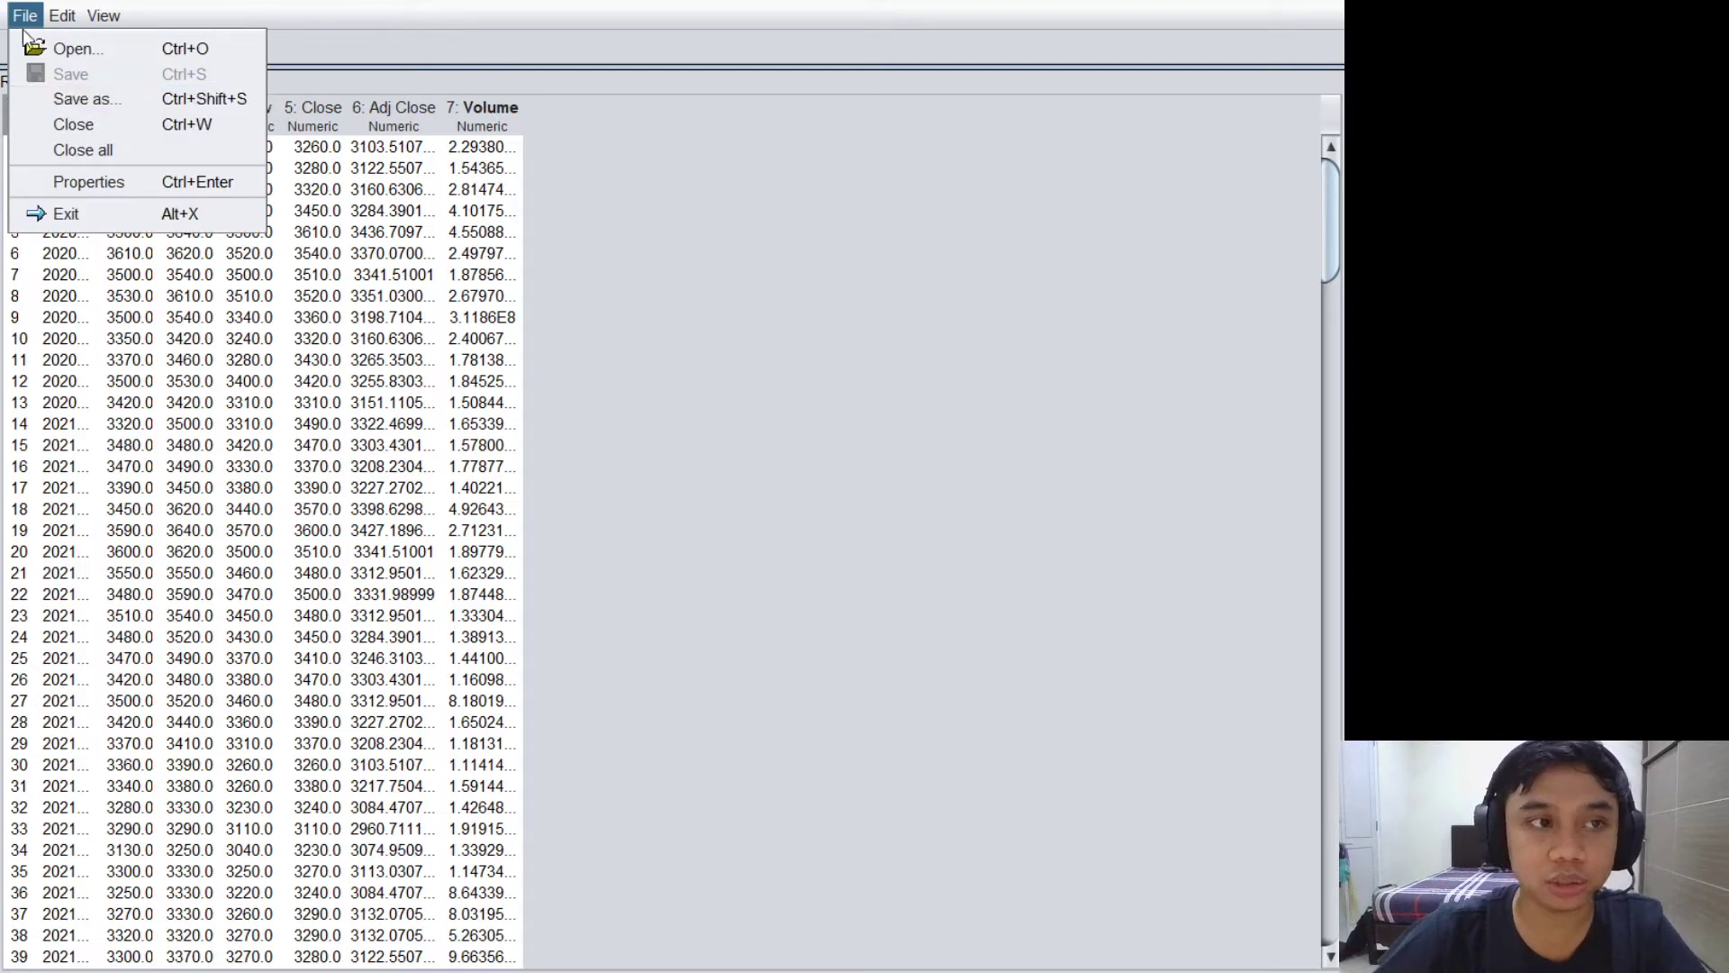
click(85, 101)
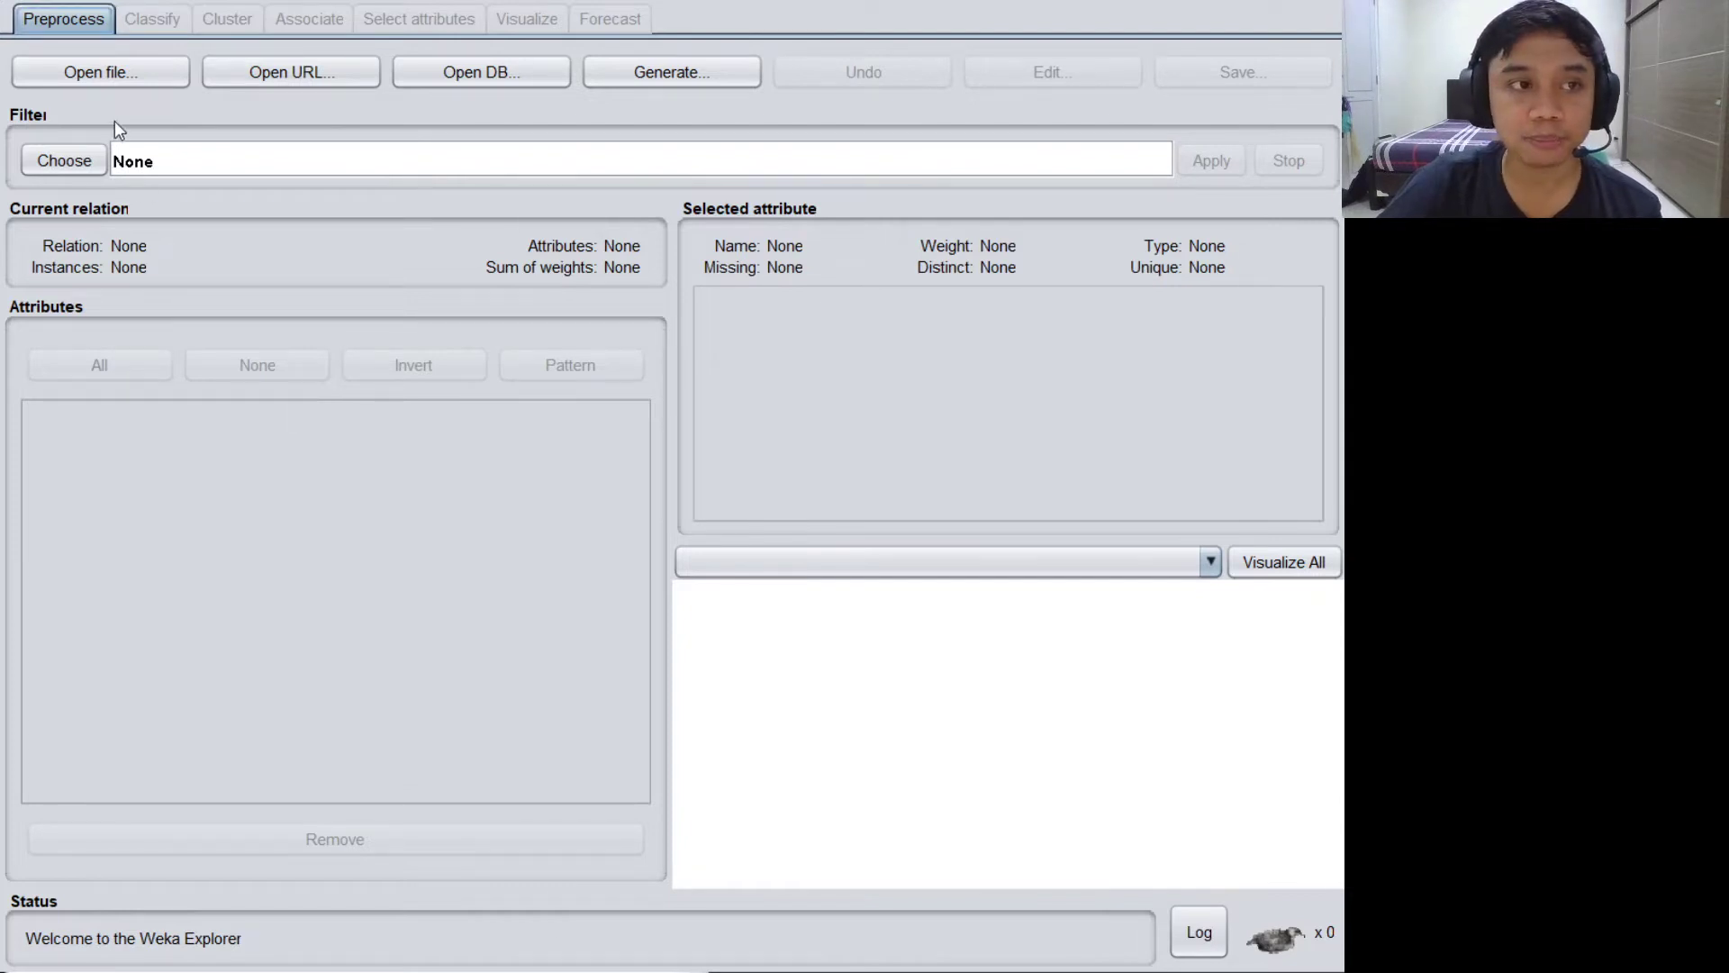
- Load the saved TLKM file on the Explorer's Preprocess tab
click(90, 72)
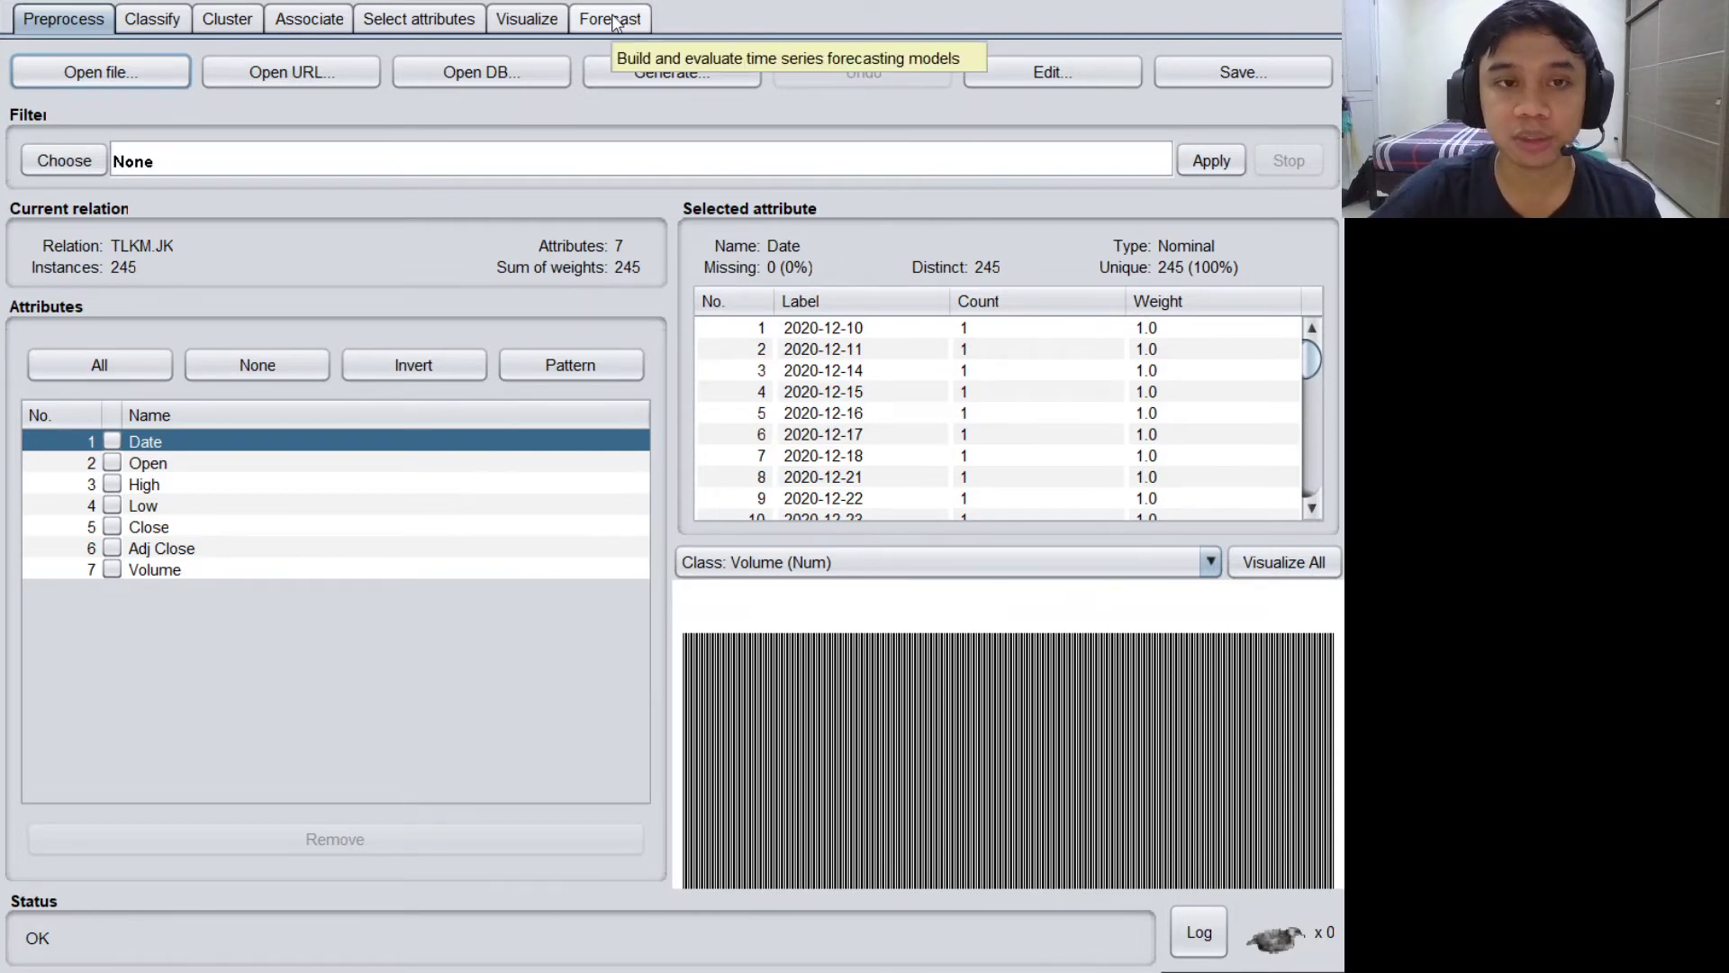
- On the Forecast tab, tick High as the target attribute to forecast
click(615, 23)
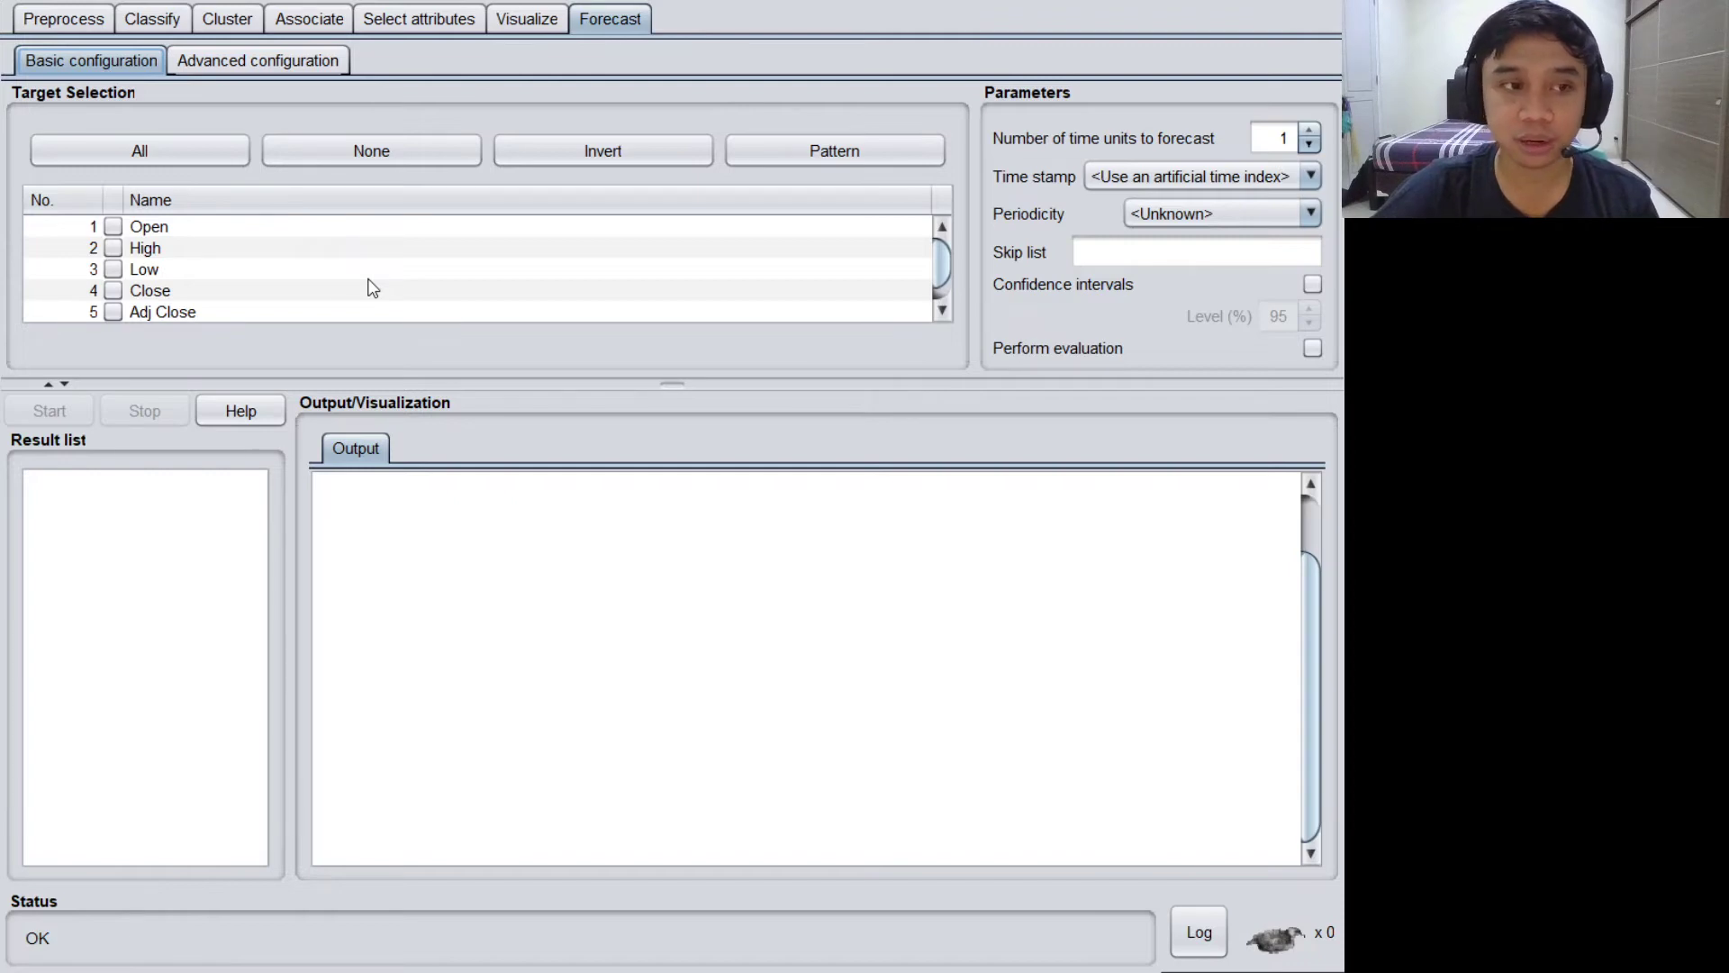
click(113, 247)
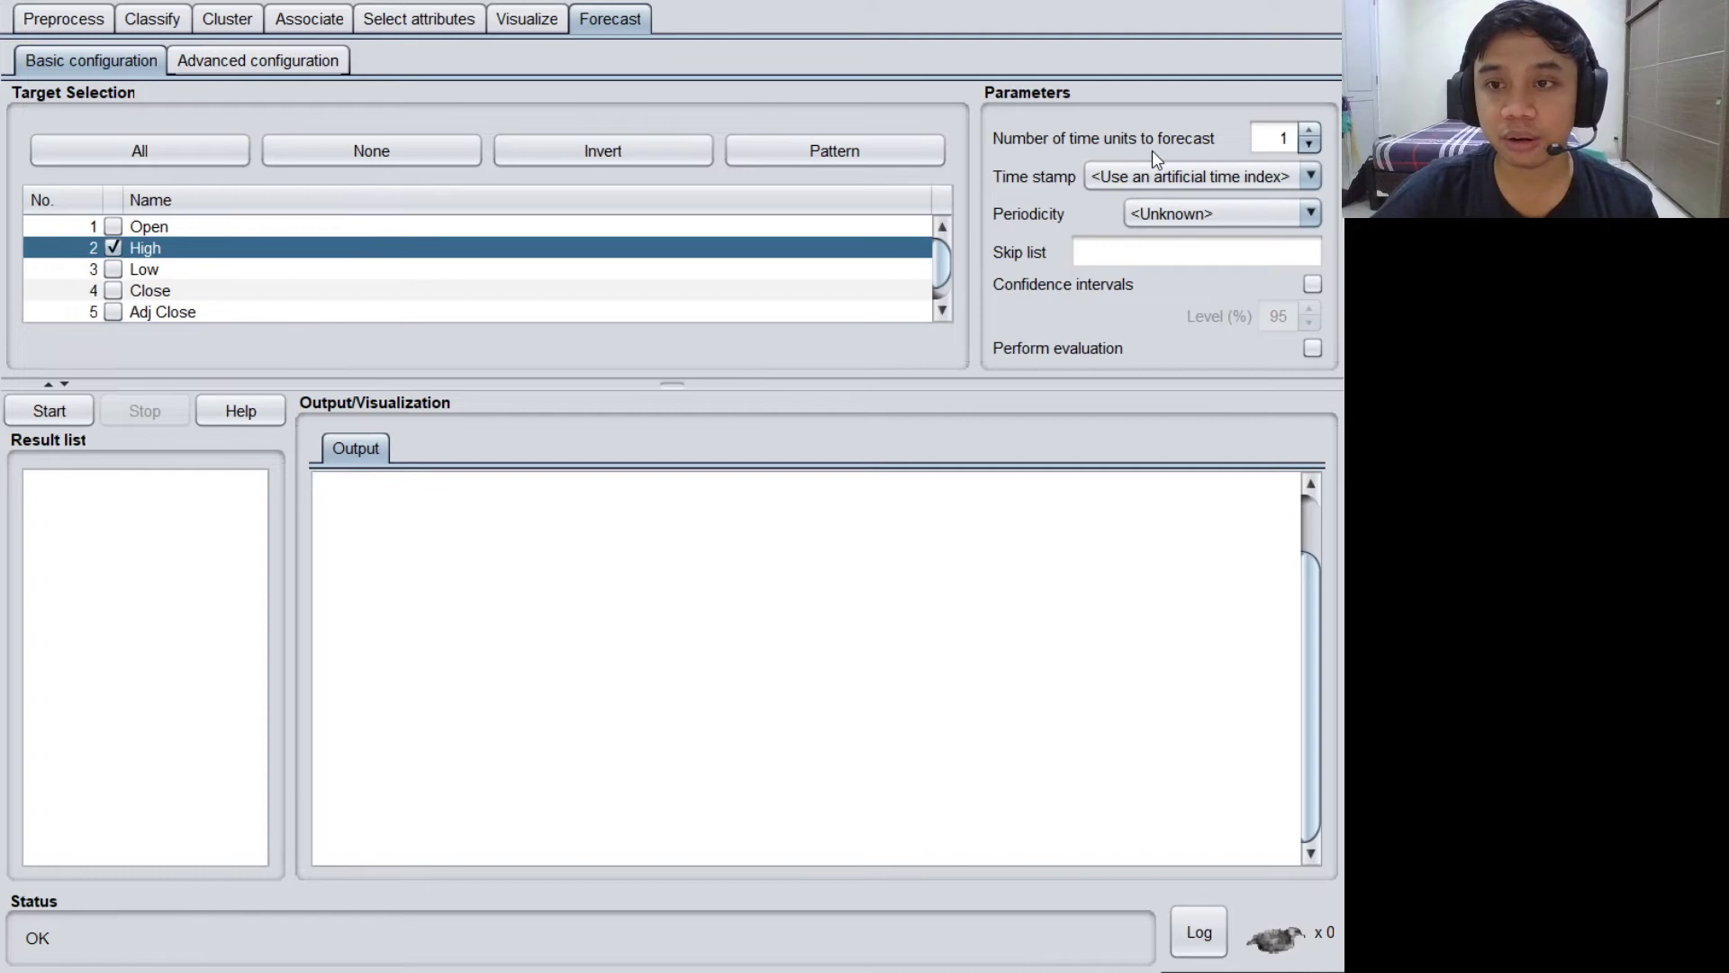
- Forecast 5 time units with the artificial time index, Daily periodicity, and evaluation enabled
click(1306, 131)
click(1306, 131)
click(1306, 131)
click(1306, 131)
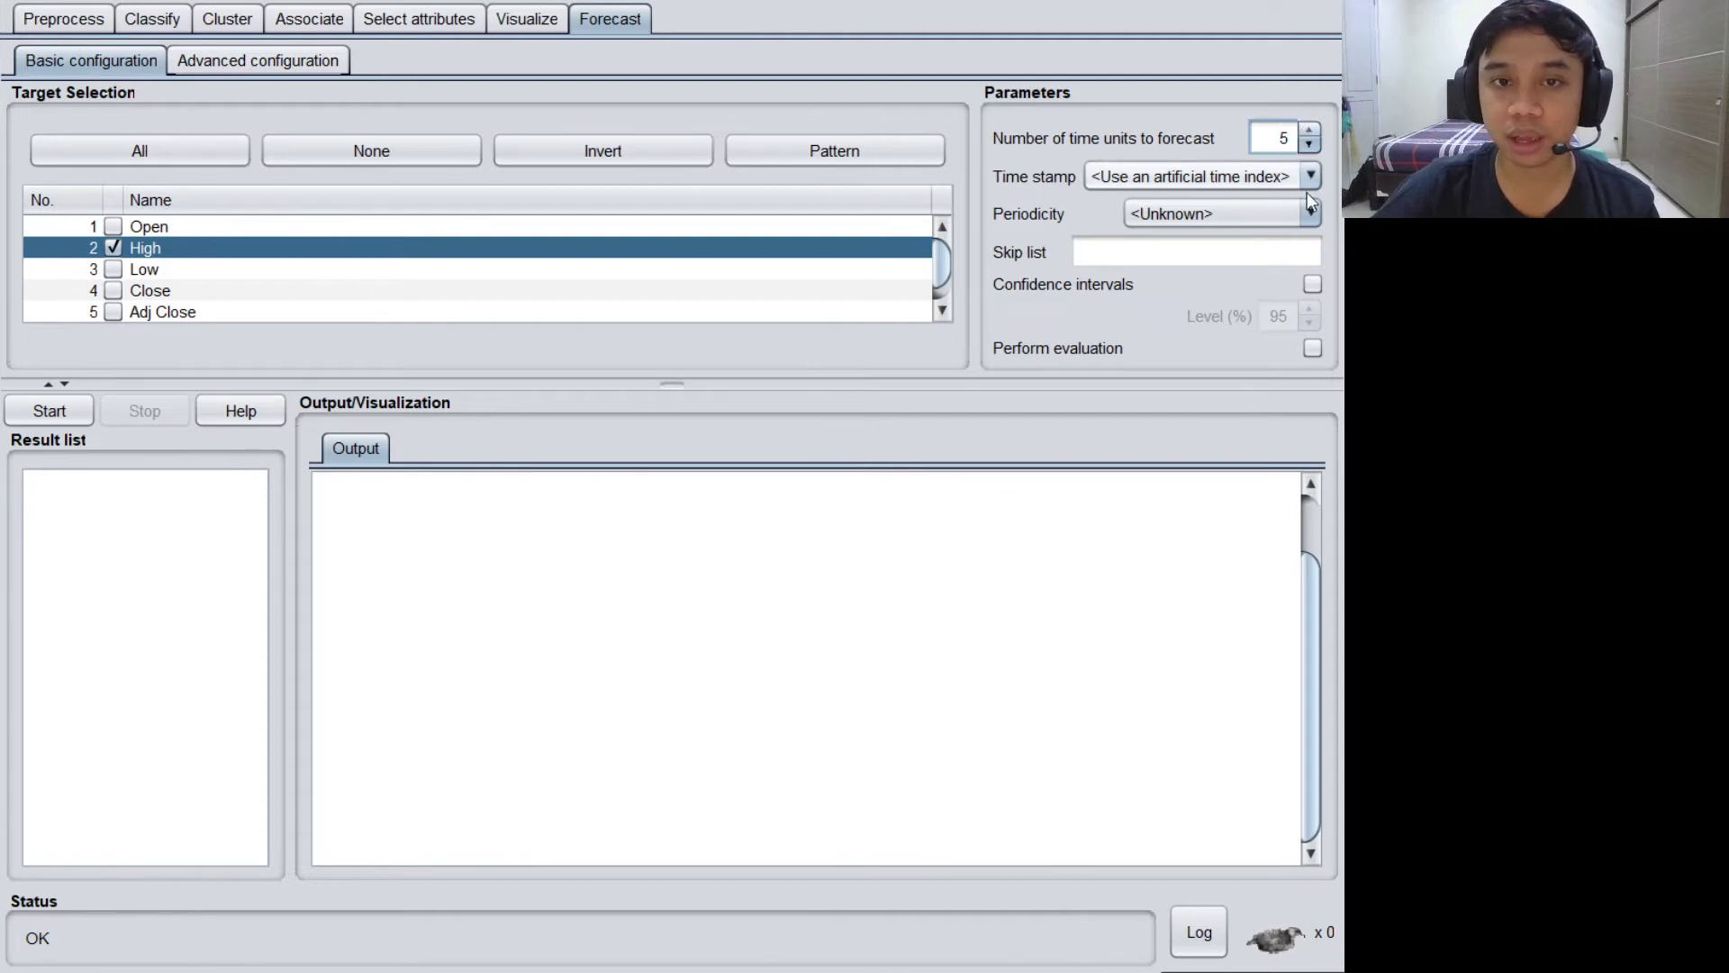
click(1209, 184)
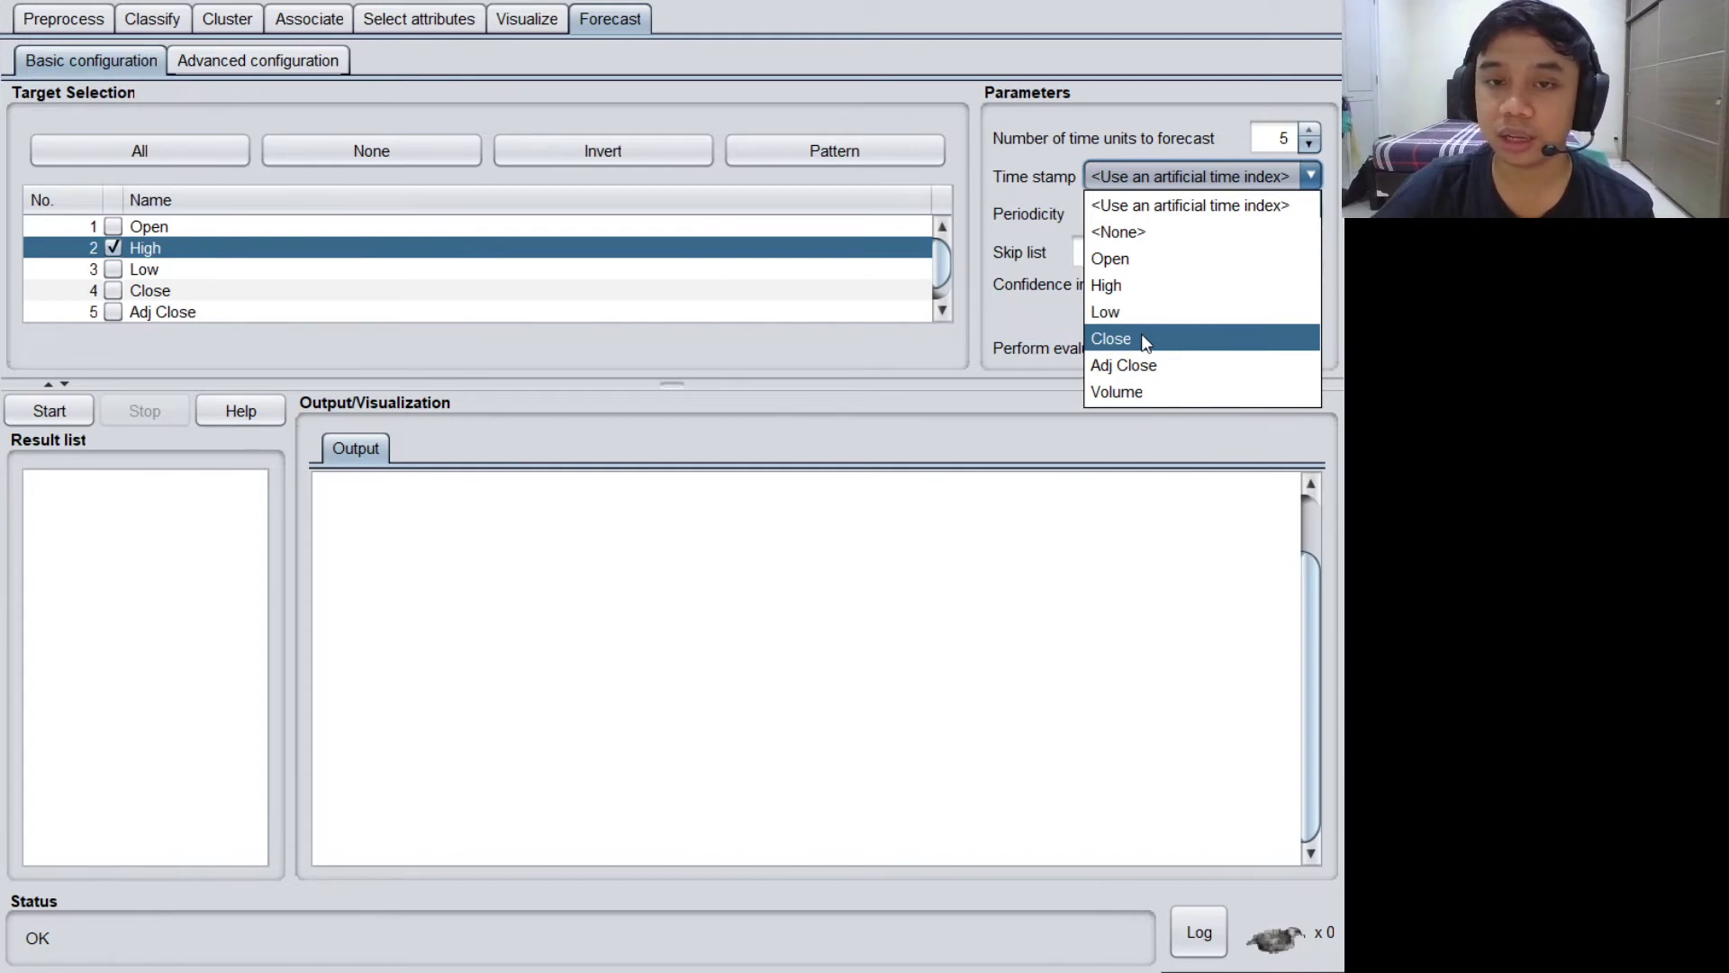
click(1215, 181)
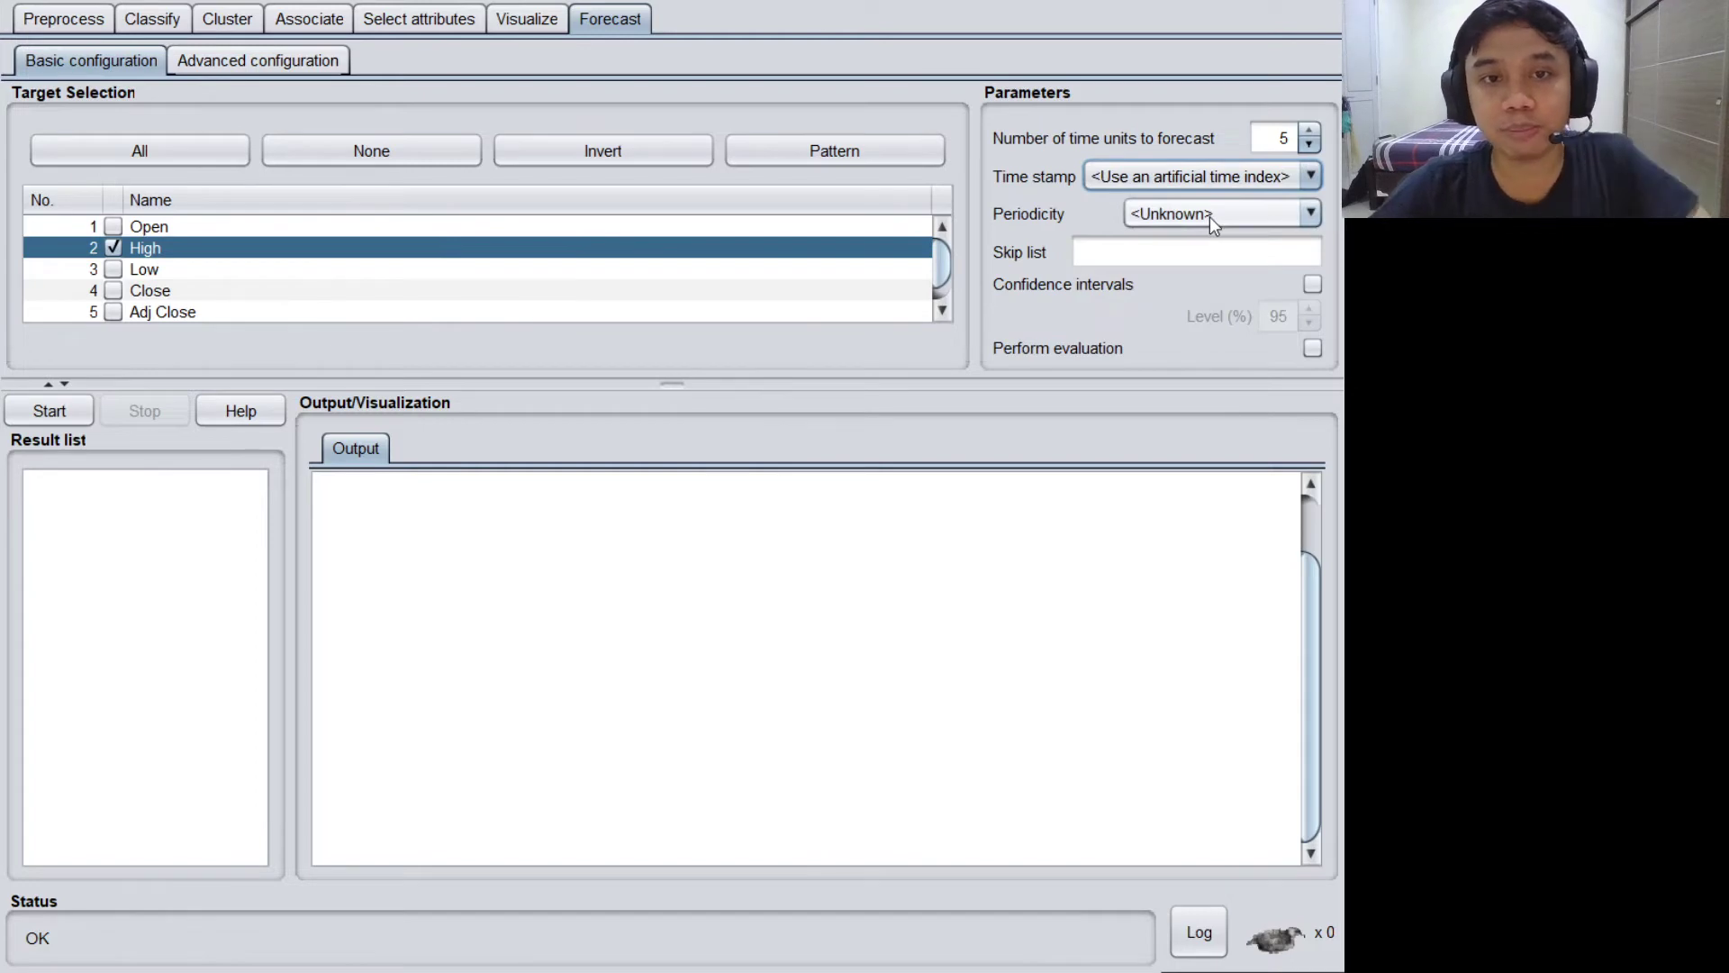
click(1209, 217)
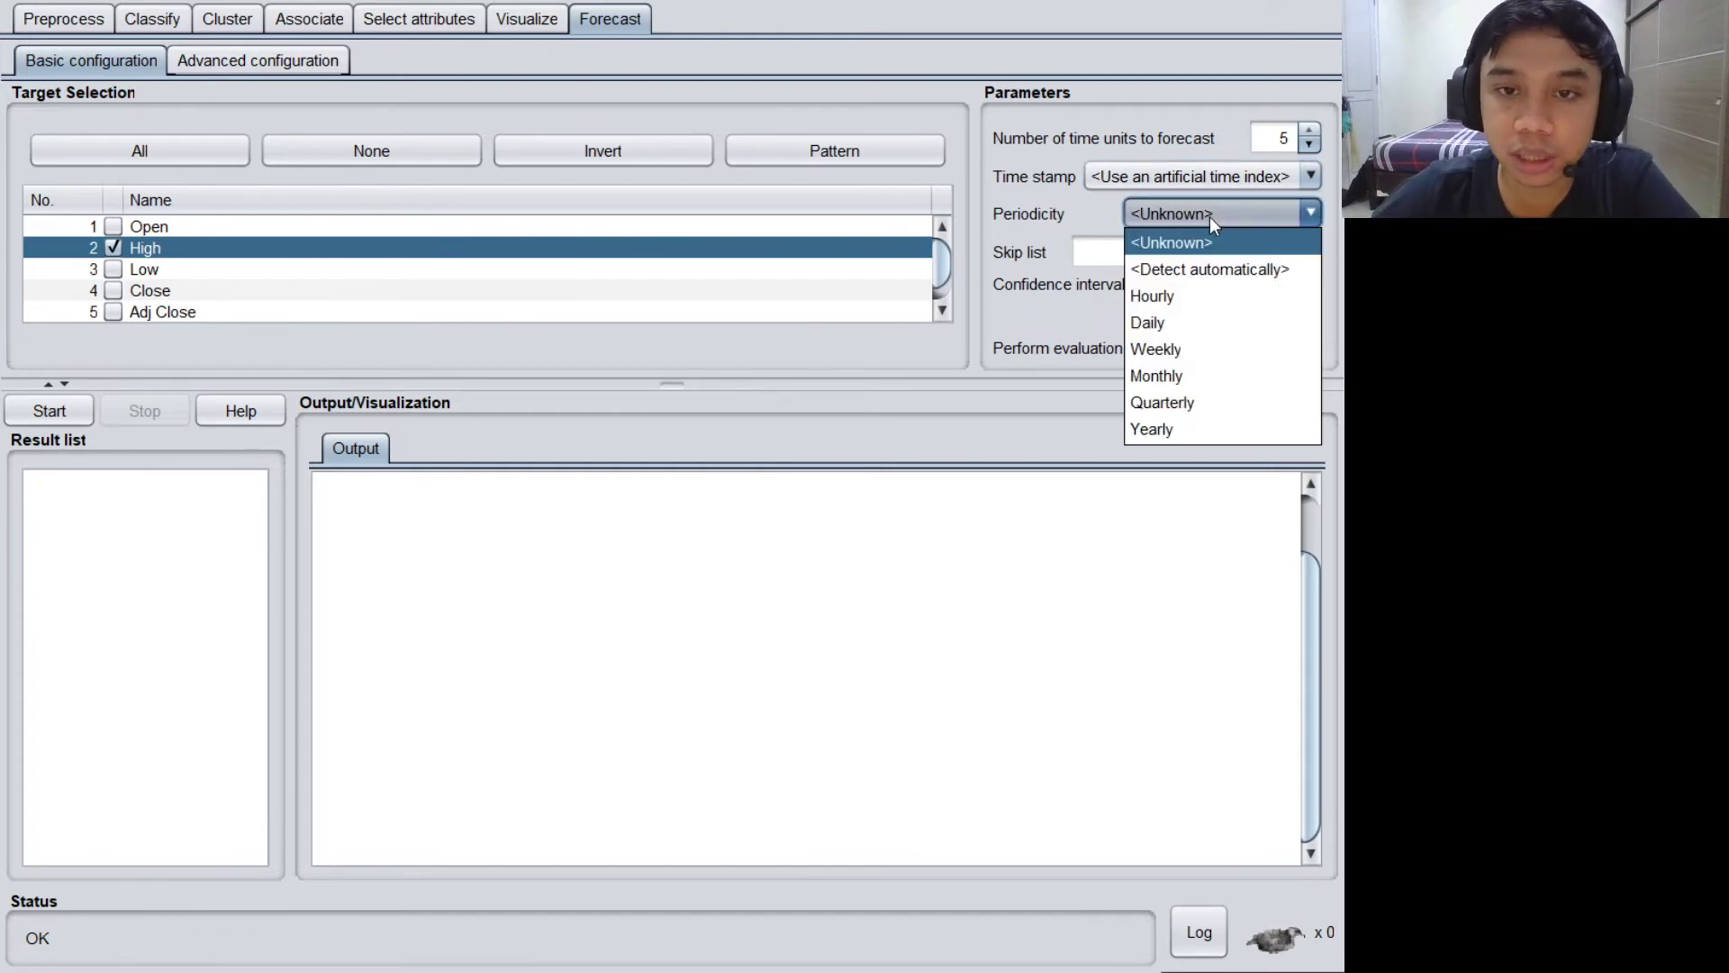
click(1181, 315)
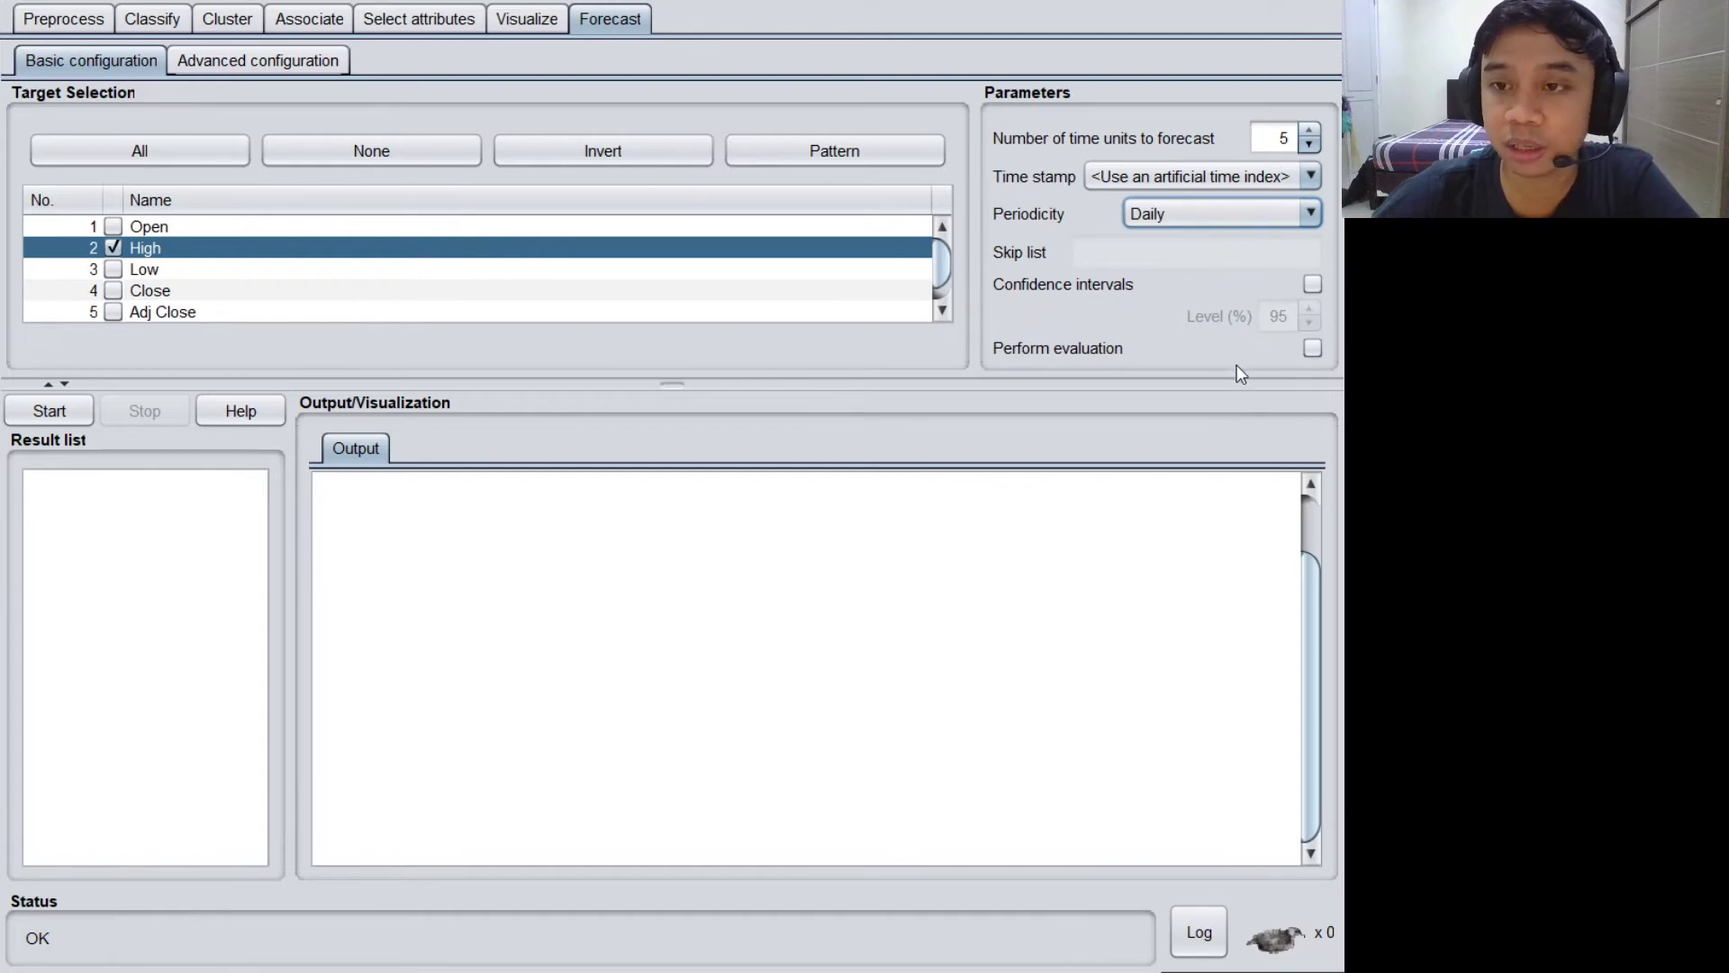
click(1311, 351)
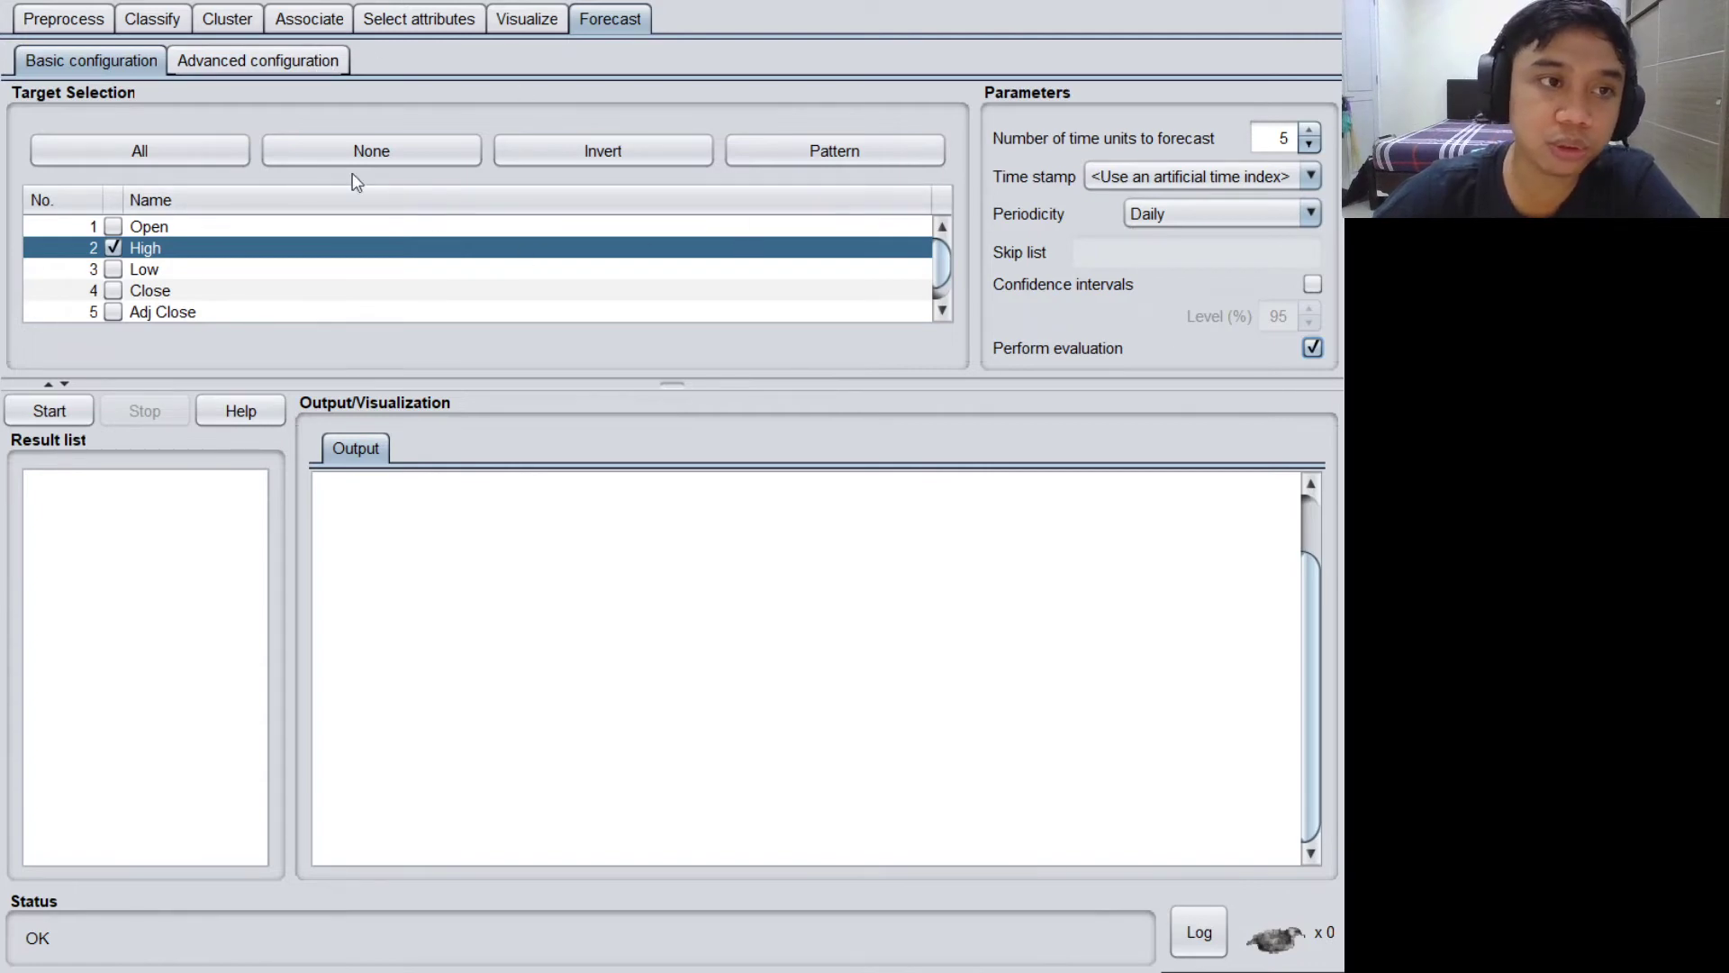
- In Advanced configuration, choose MultilayerPerceptron as the base learner
click(253, 64)
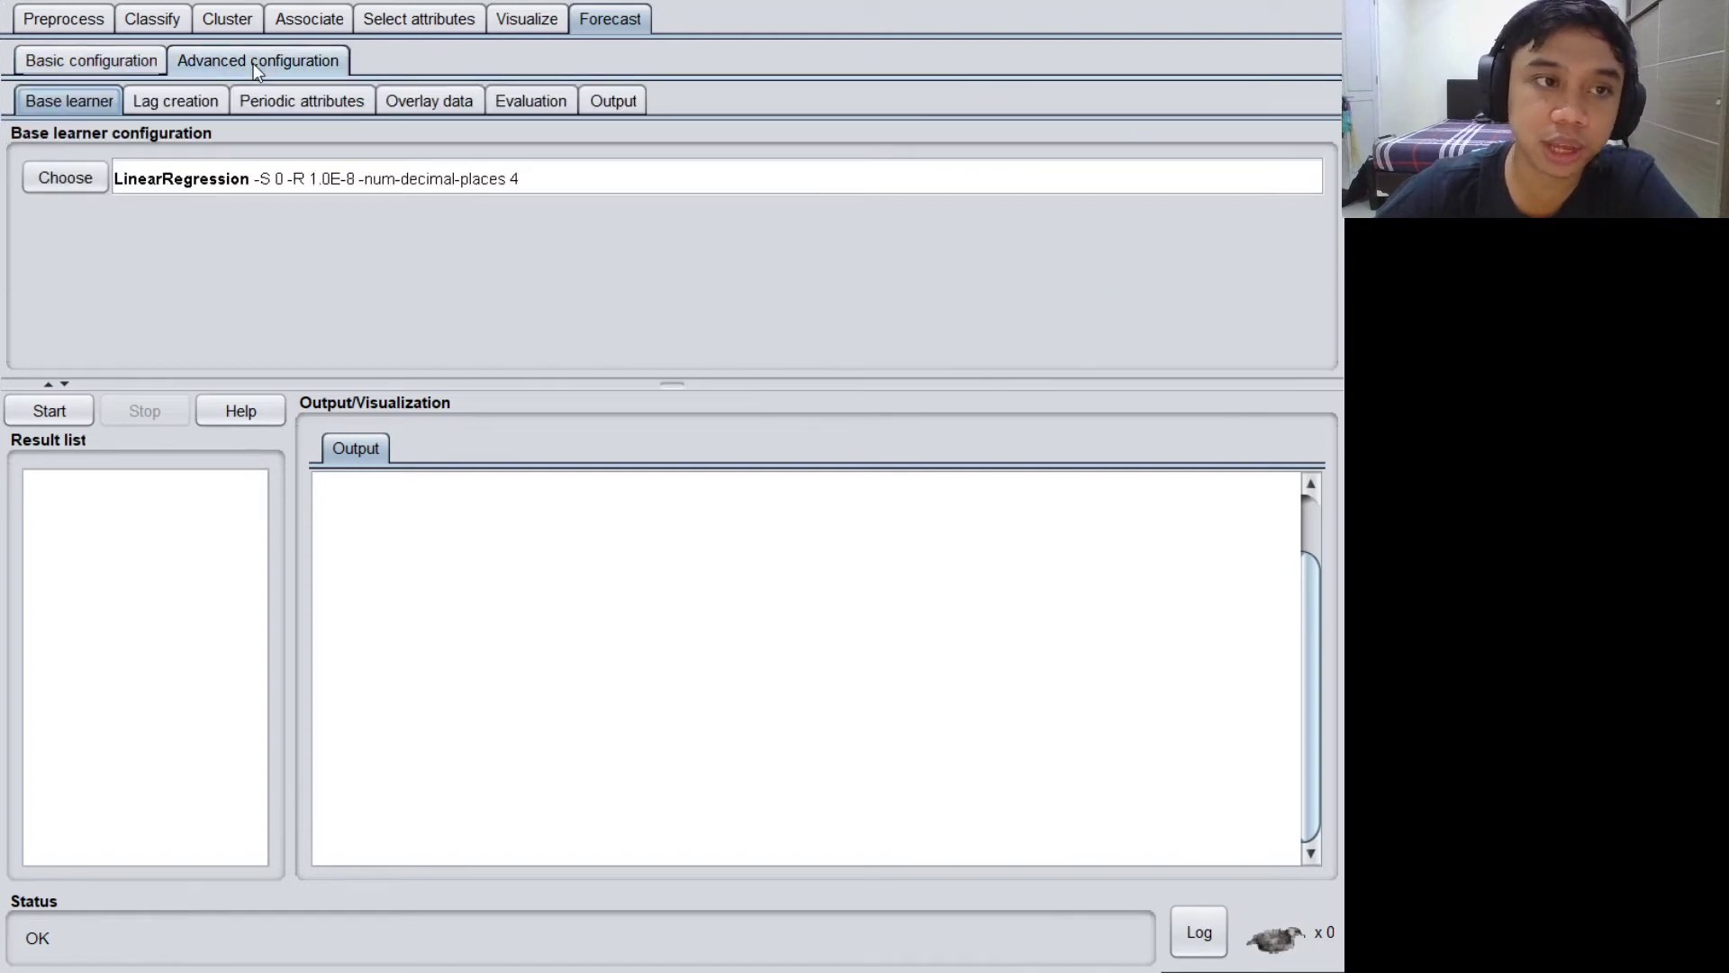
click(50, 177)
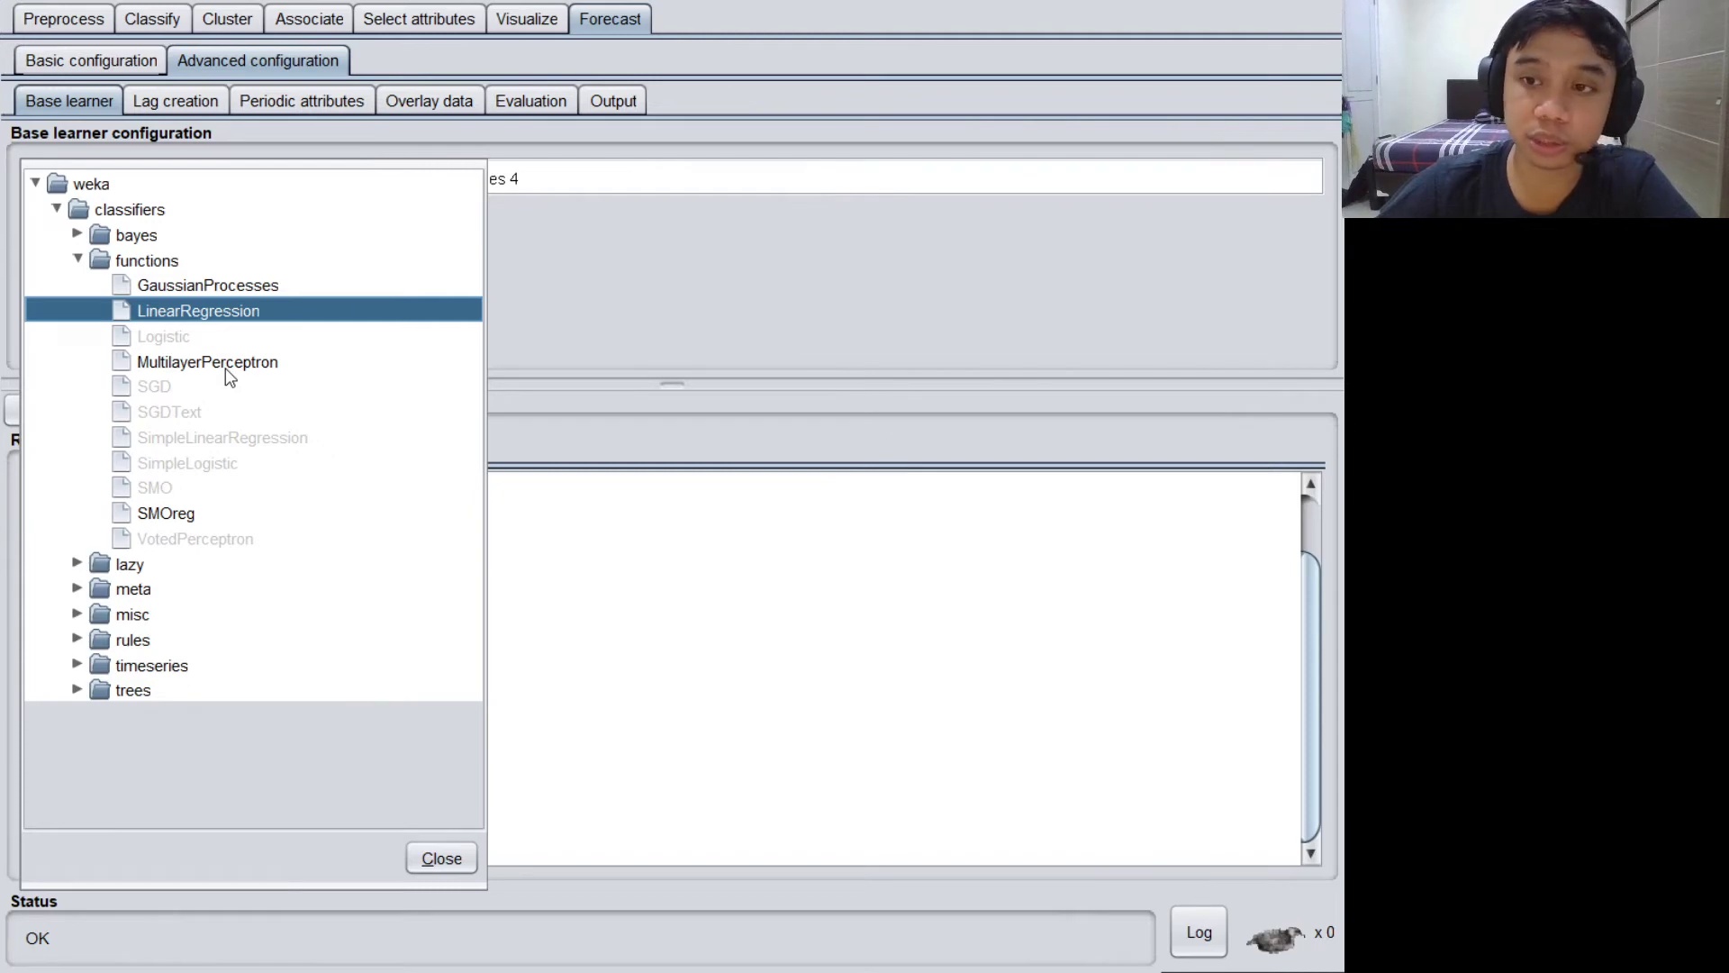
click(207, 362)
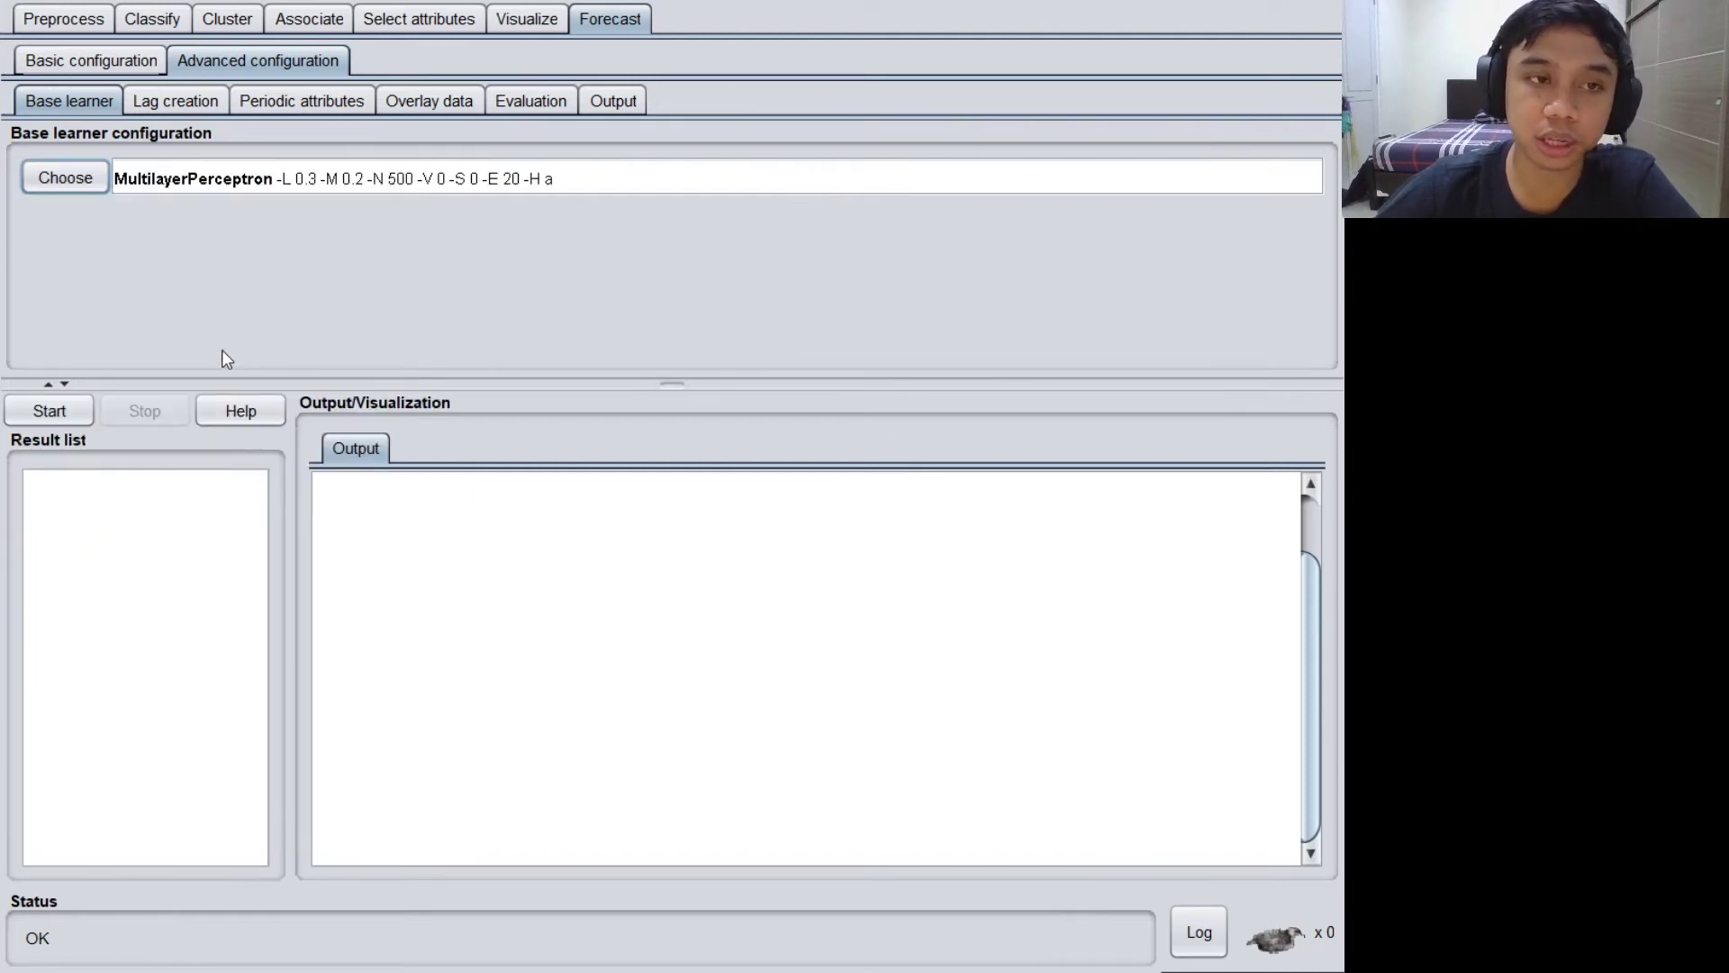
- Add Mean squared error (MSE) and MAPE to the evaluation metrics
click(536, 99)
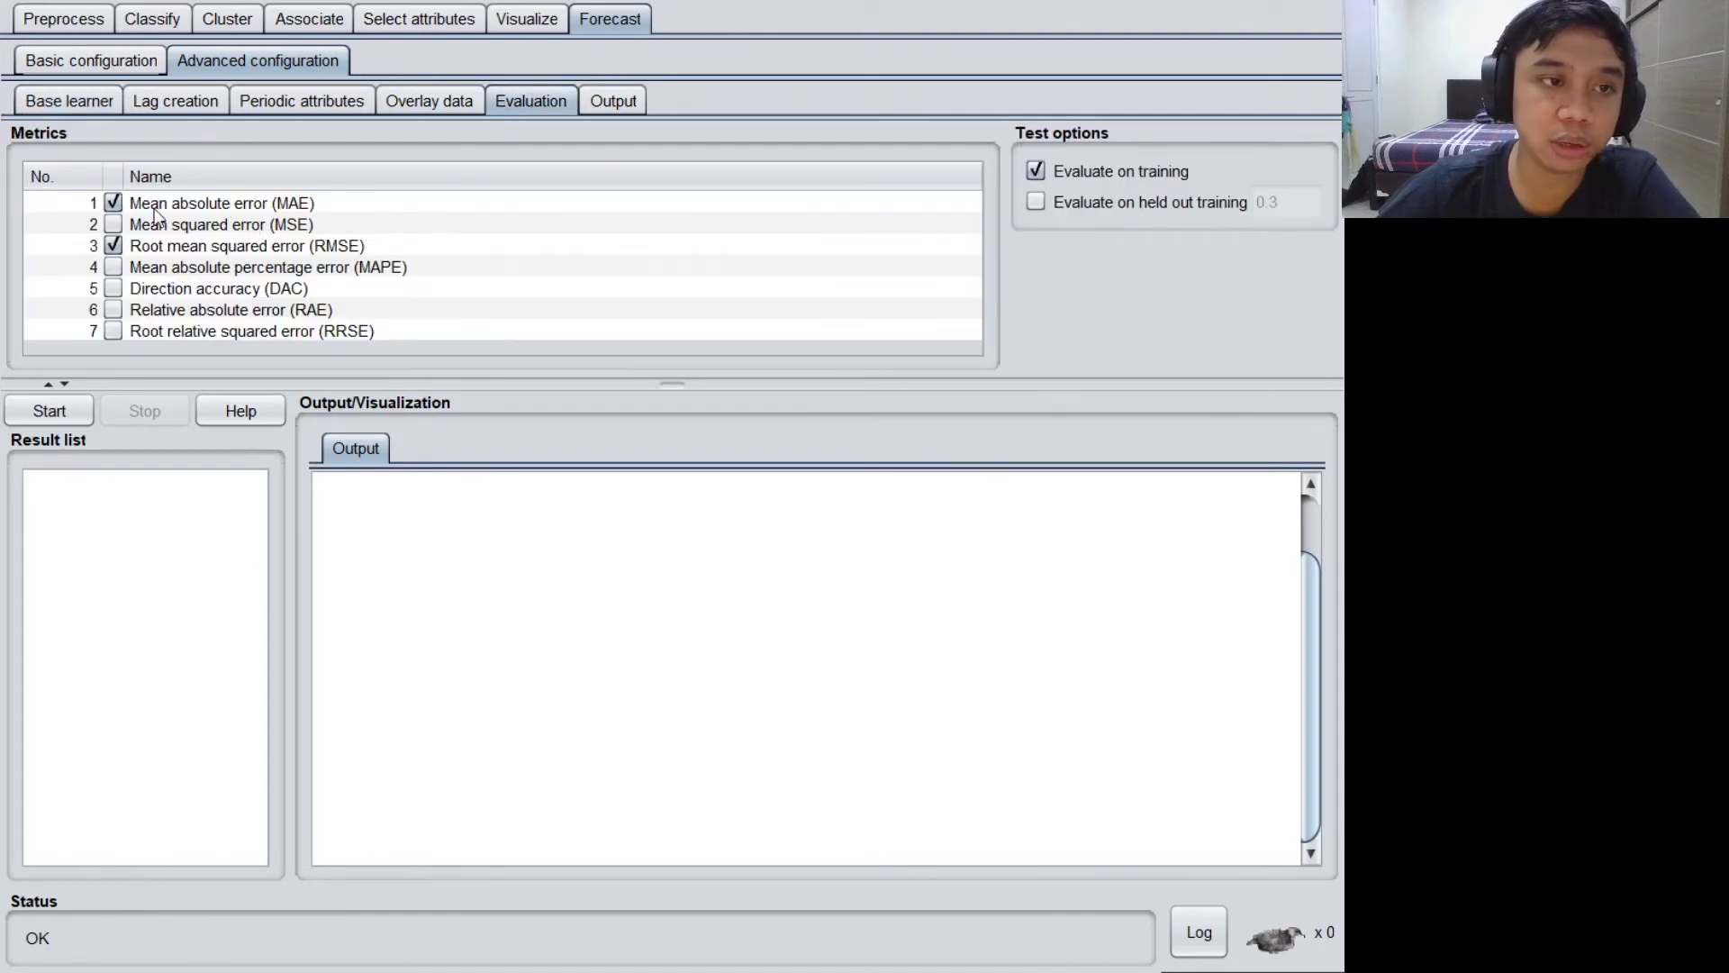
click(208, 225)
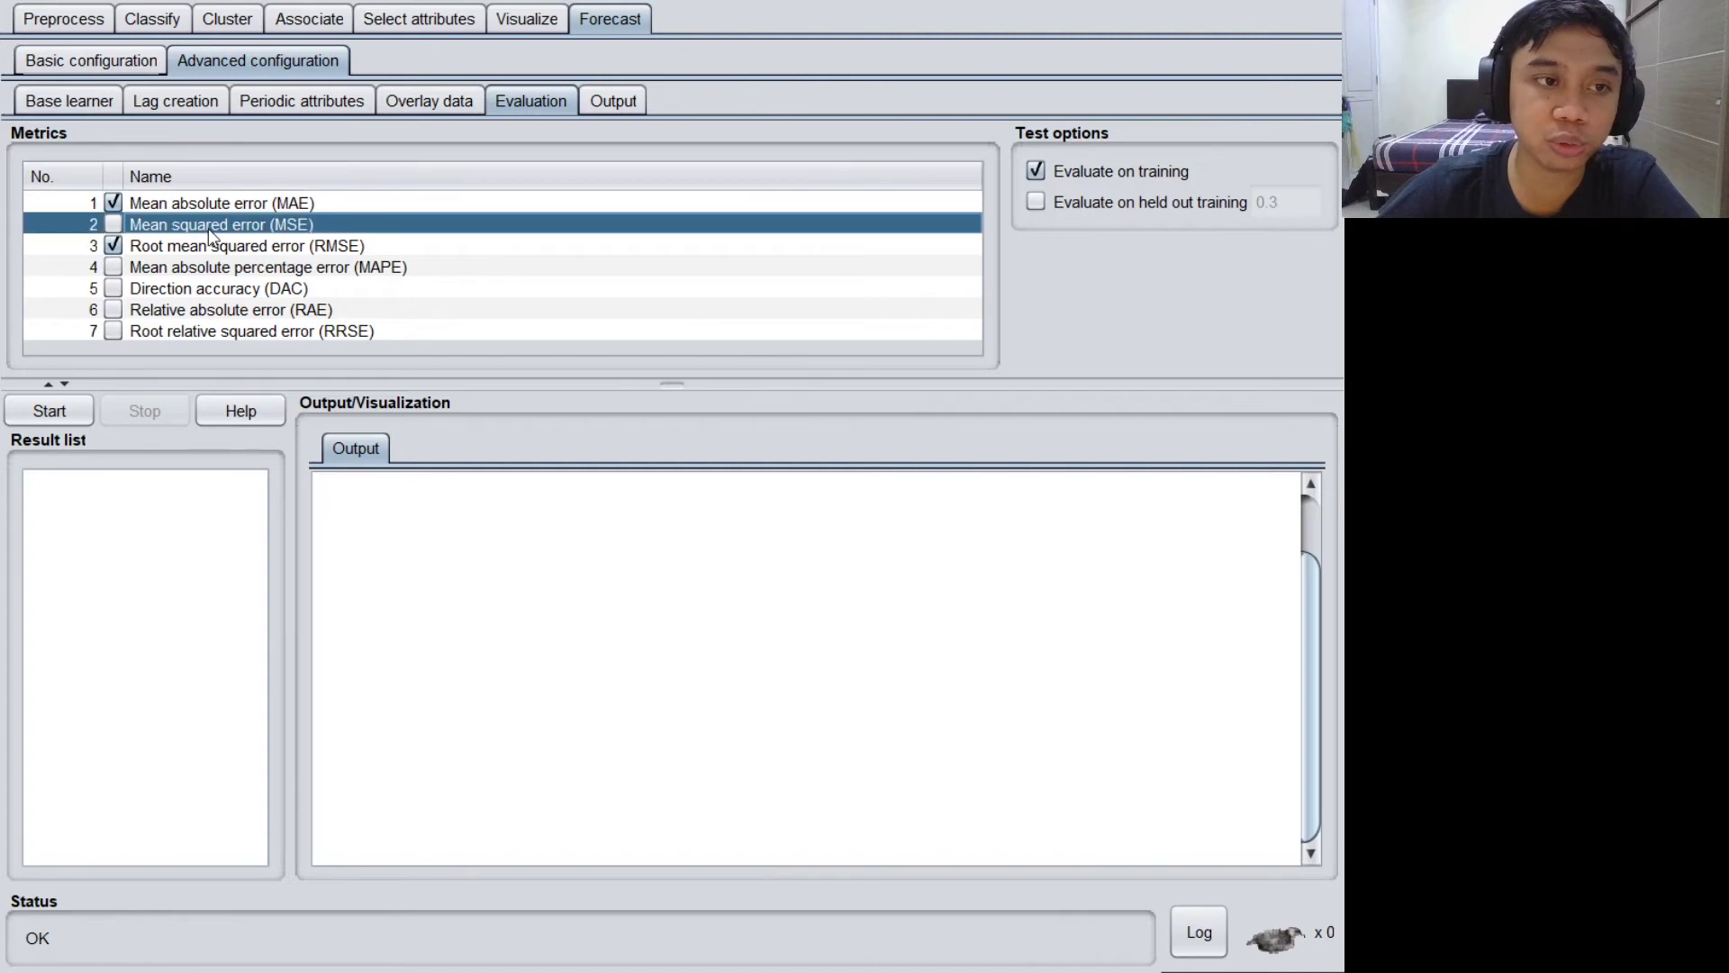
click(114, 224)
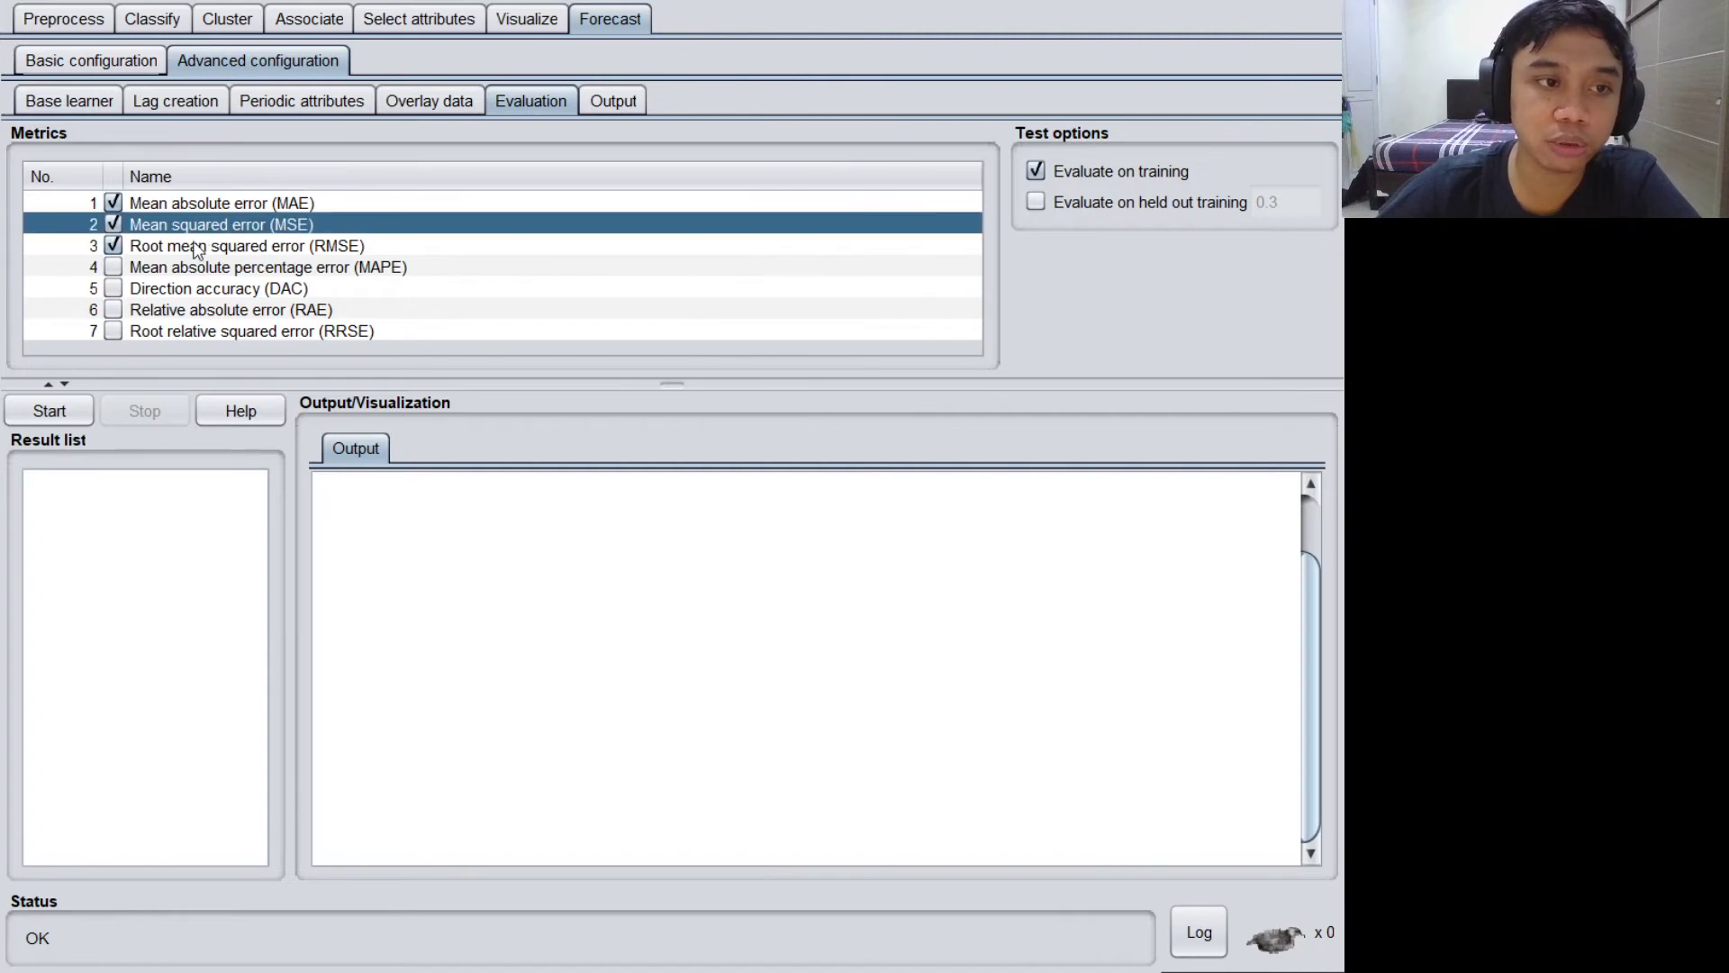
click(114, 268)
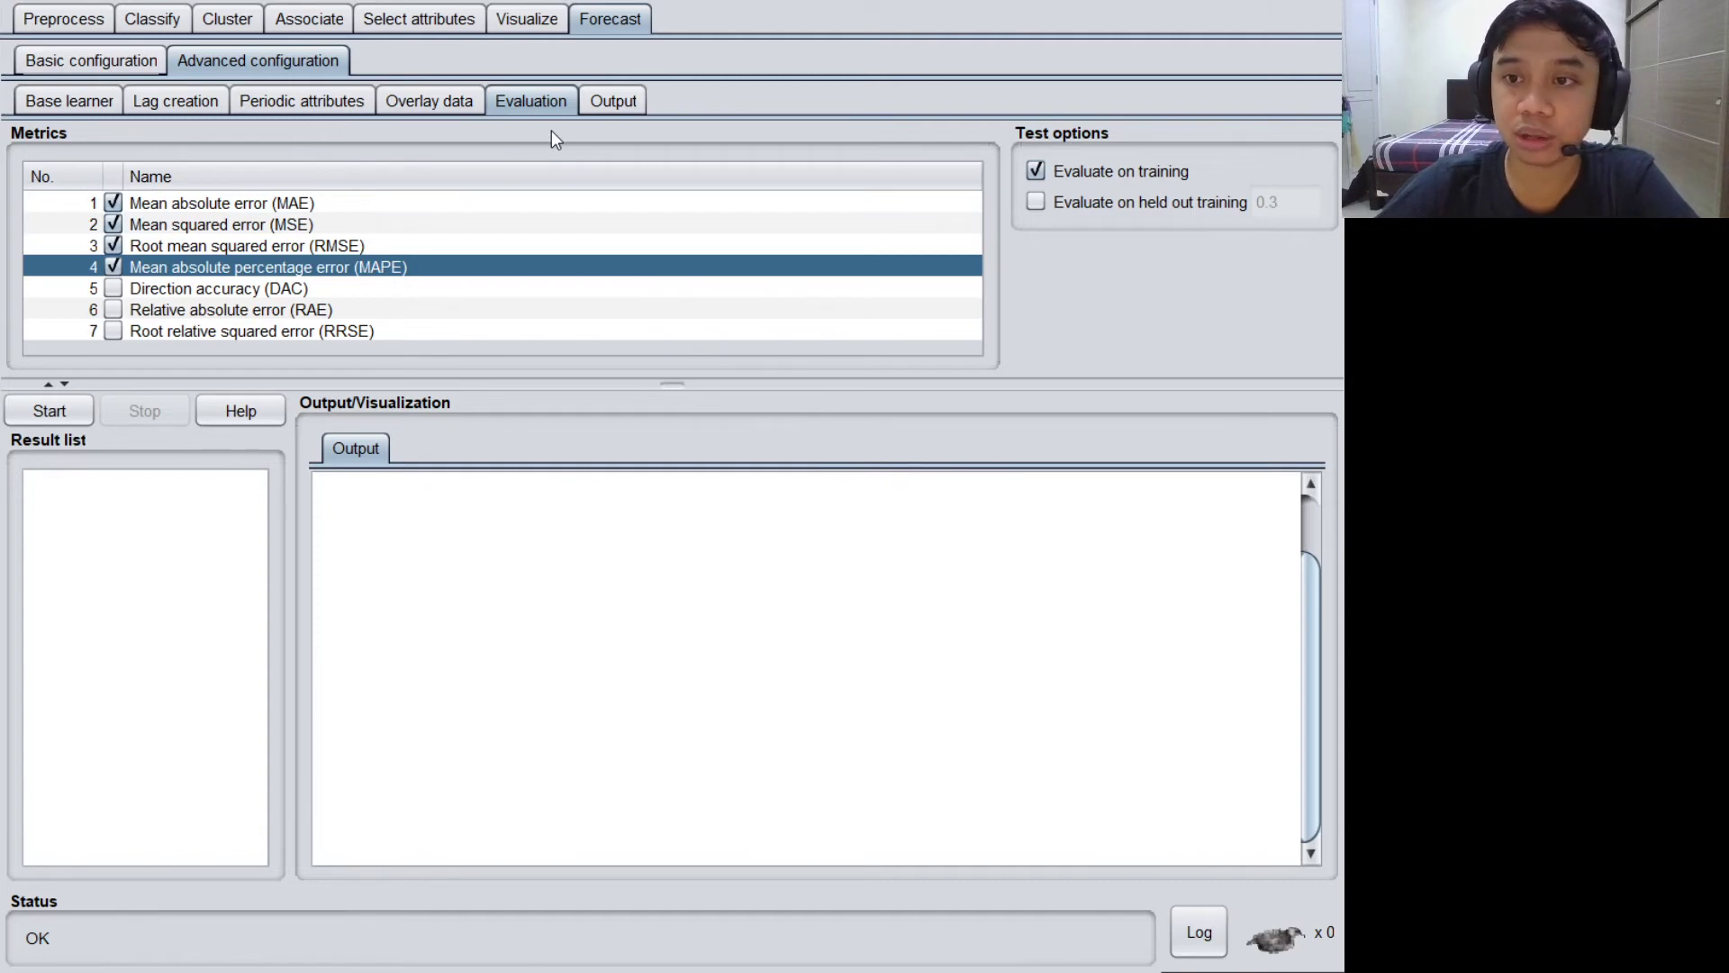
- In the Output settings, enable step predictions for the High attribute
click(620, 99)
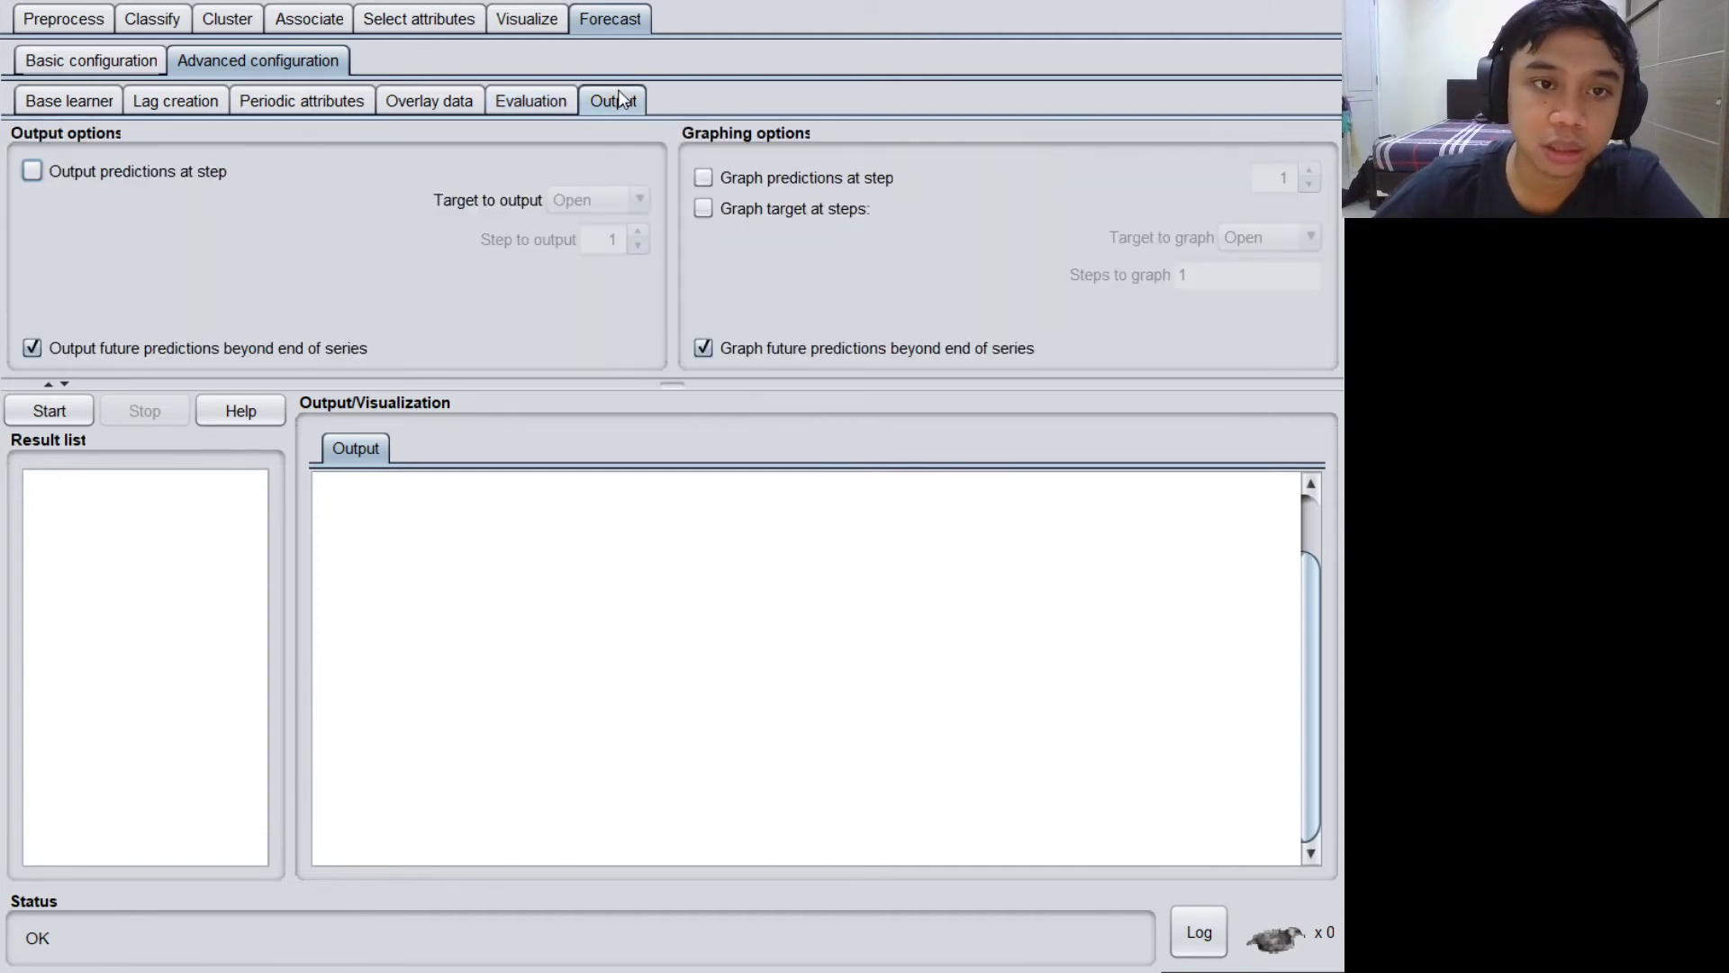
click(165, 173)
click(625, 204)
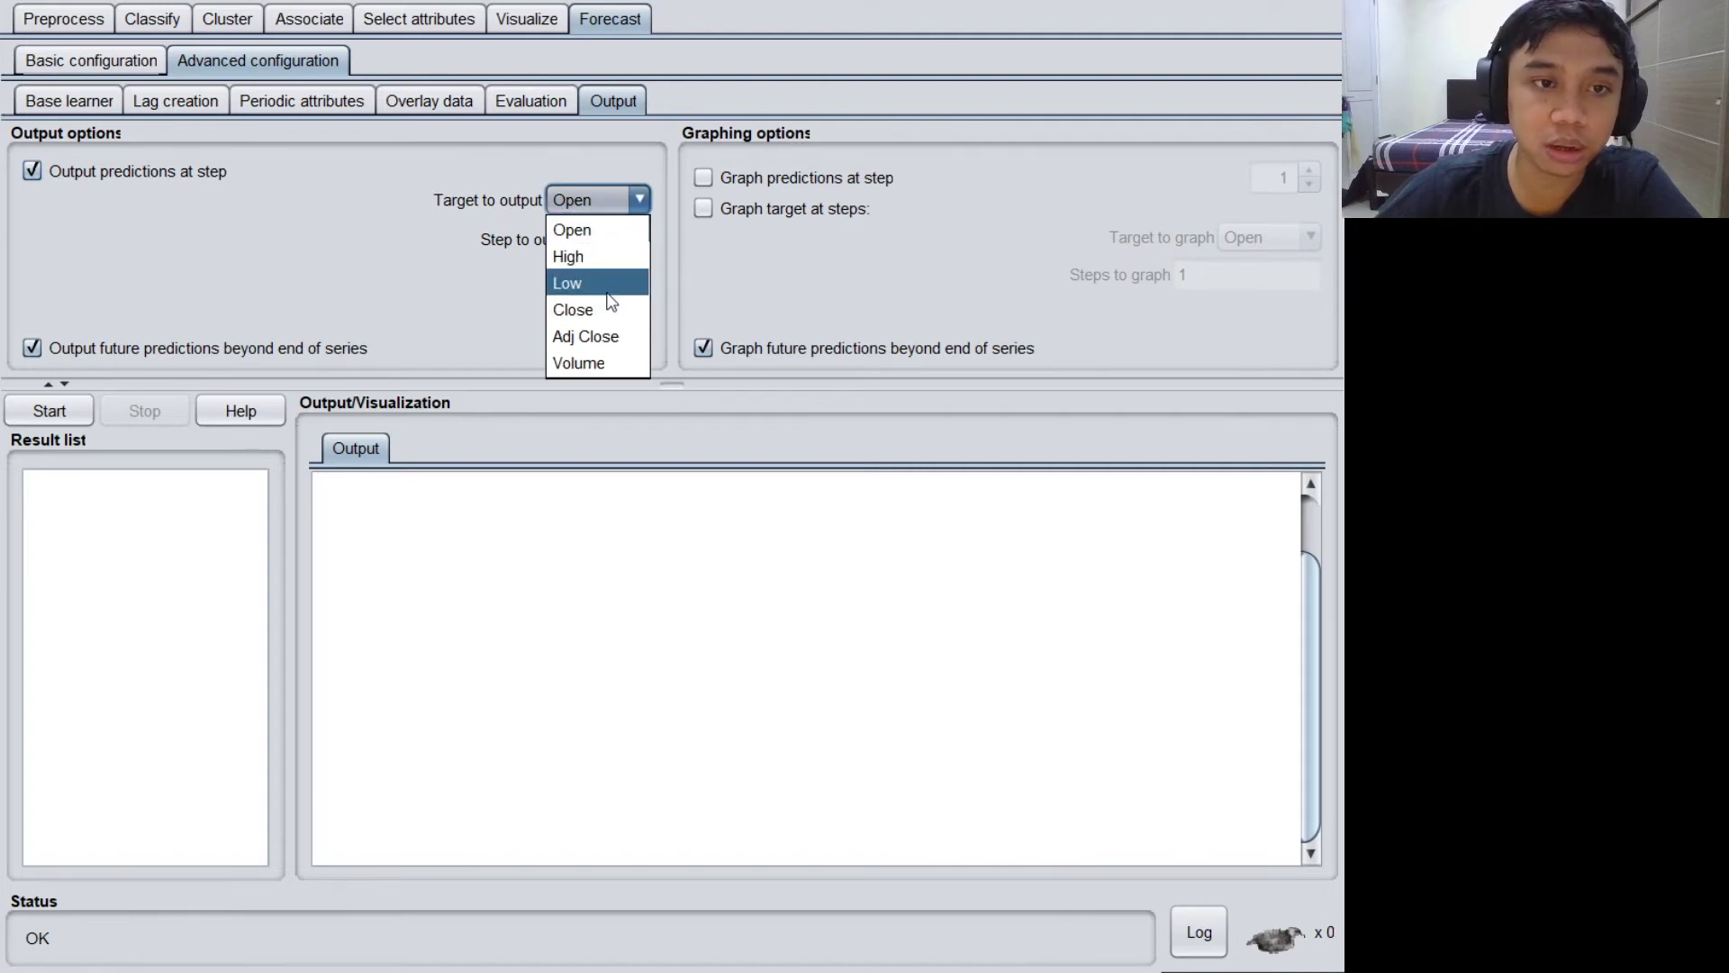
click(604, 251)
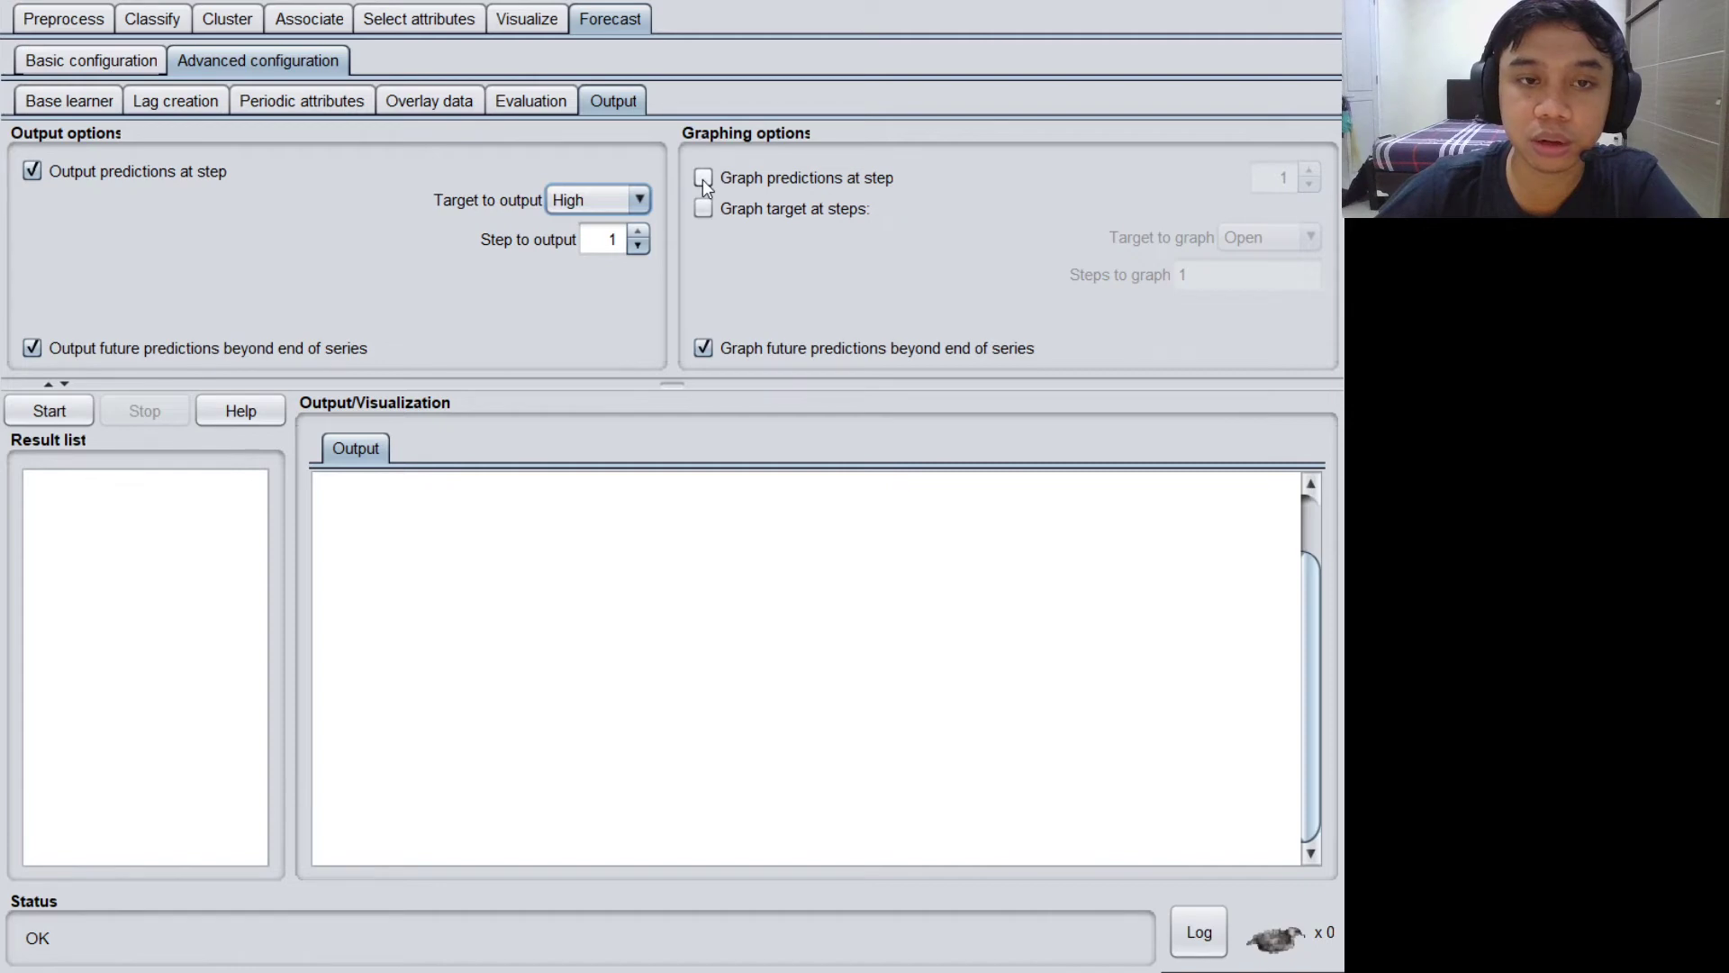
- Graph predictions at step 1, with no target-at-steps graph and no printed step predictions
click(702, 209)
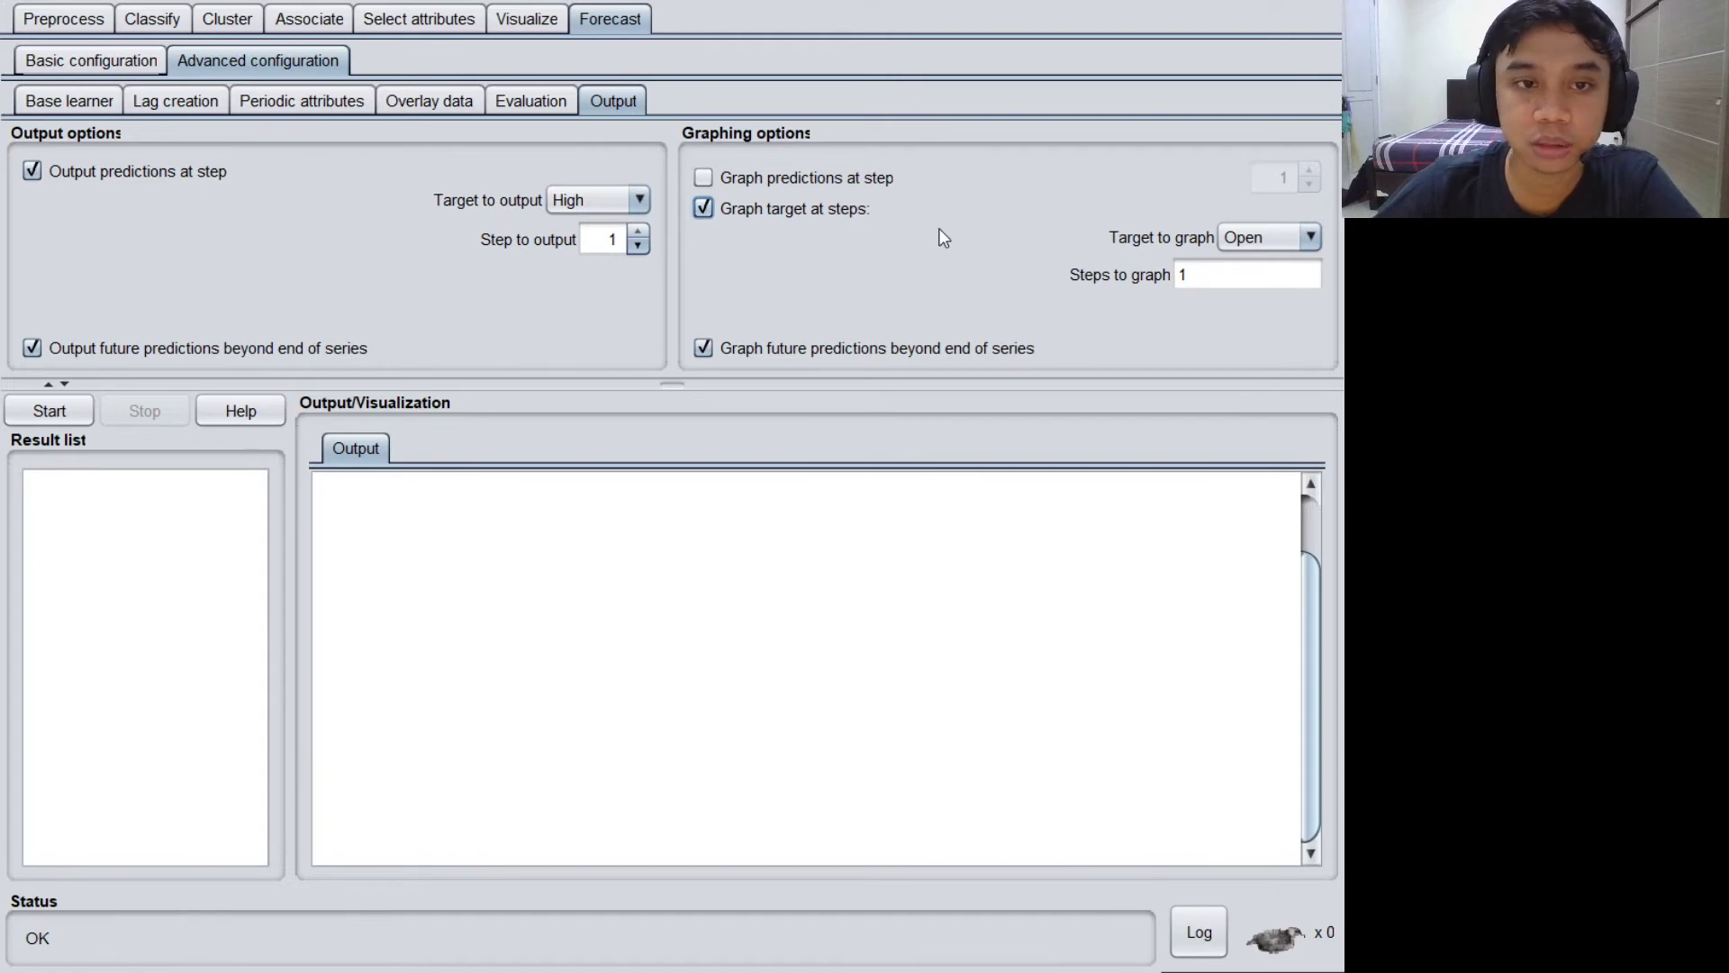
click(778, 185)
click(744, 214)
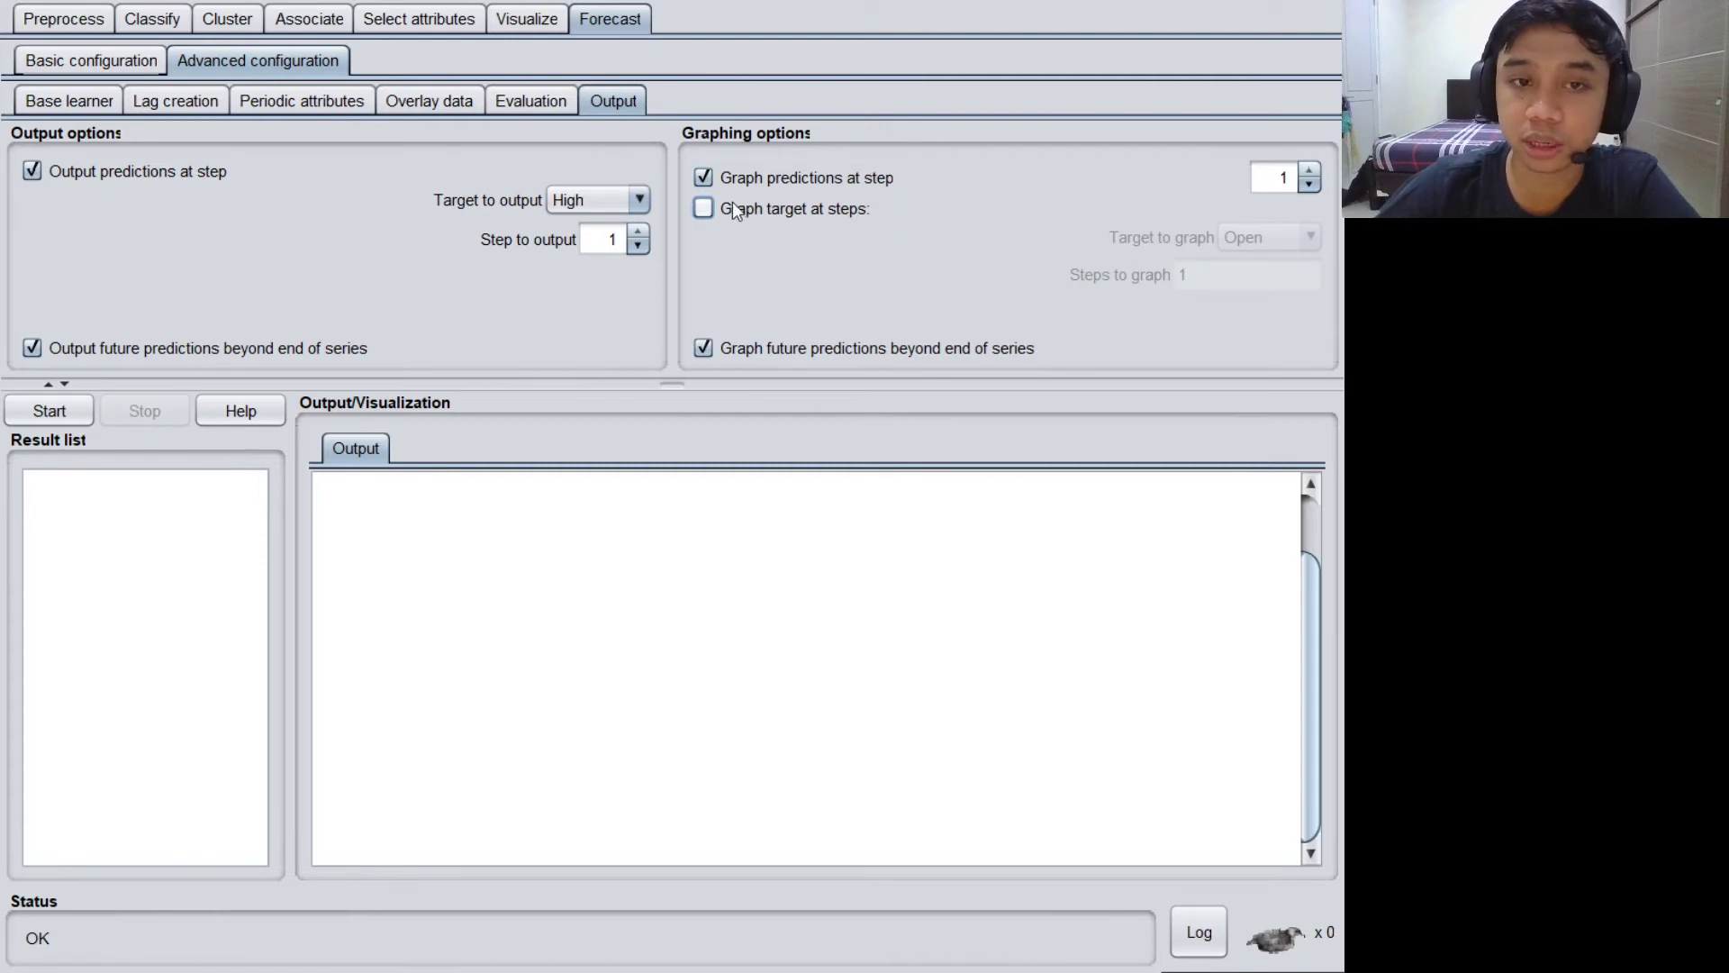
click(70, 171)
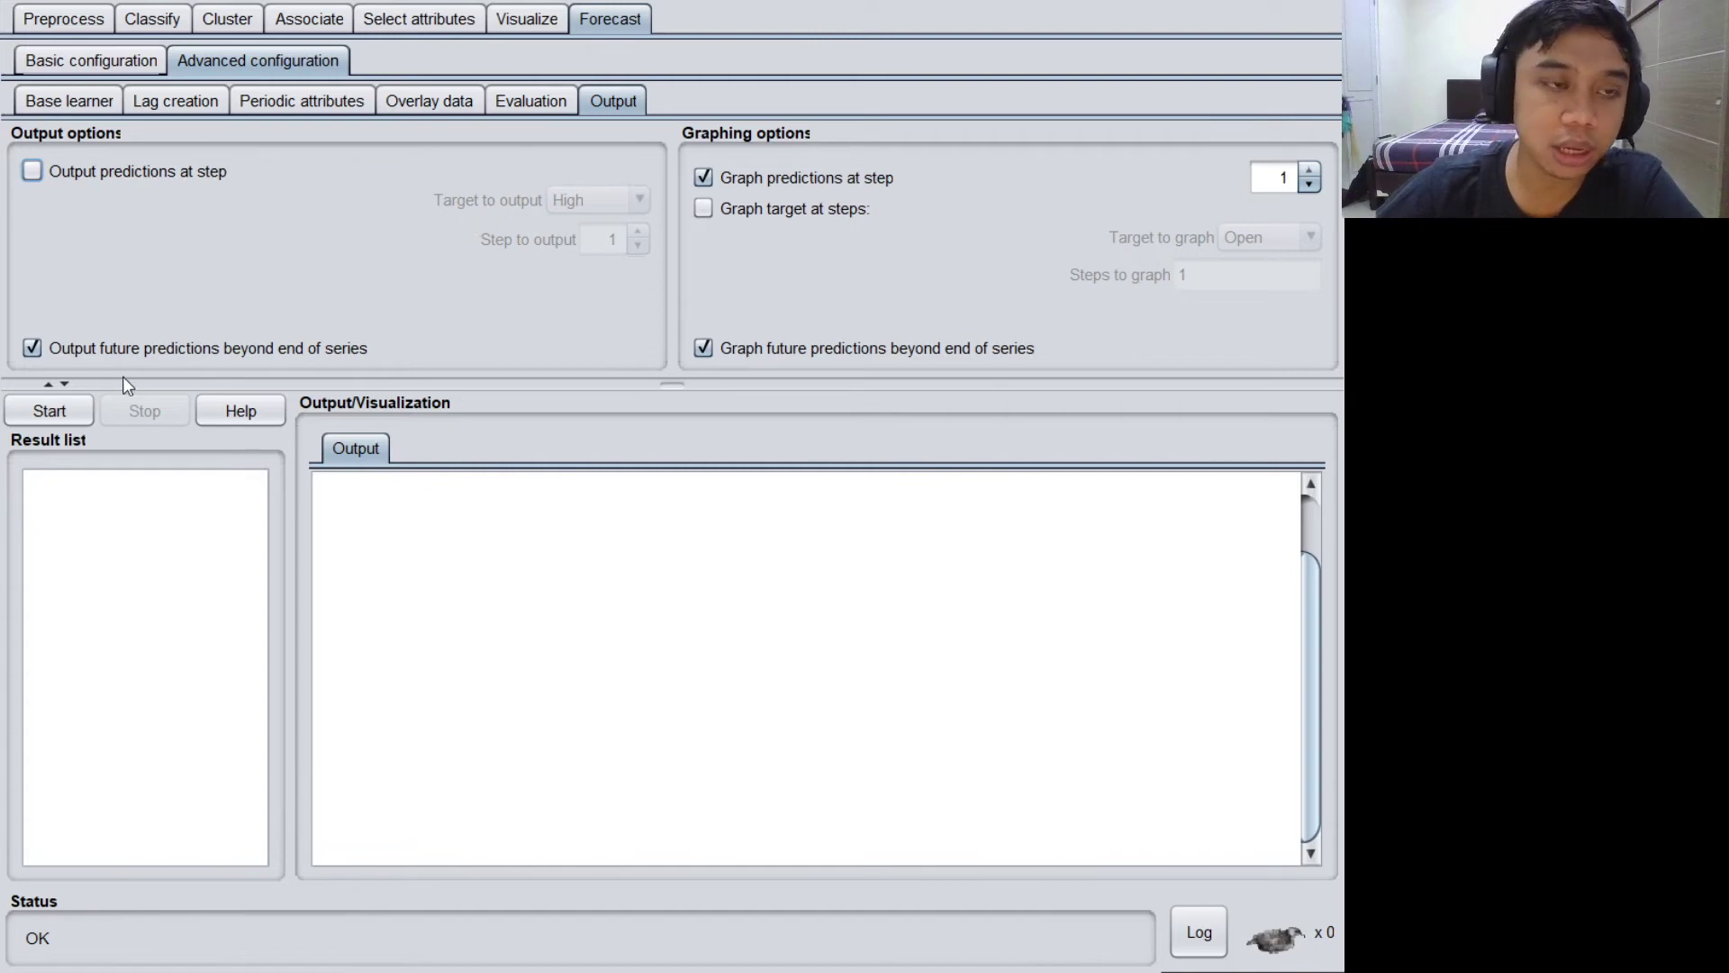
- Run the forecast and review predictions 246*–250* with 1-step MAE 59.9497 and MAPE 1.7212
click(71, 410)
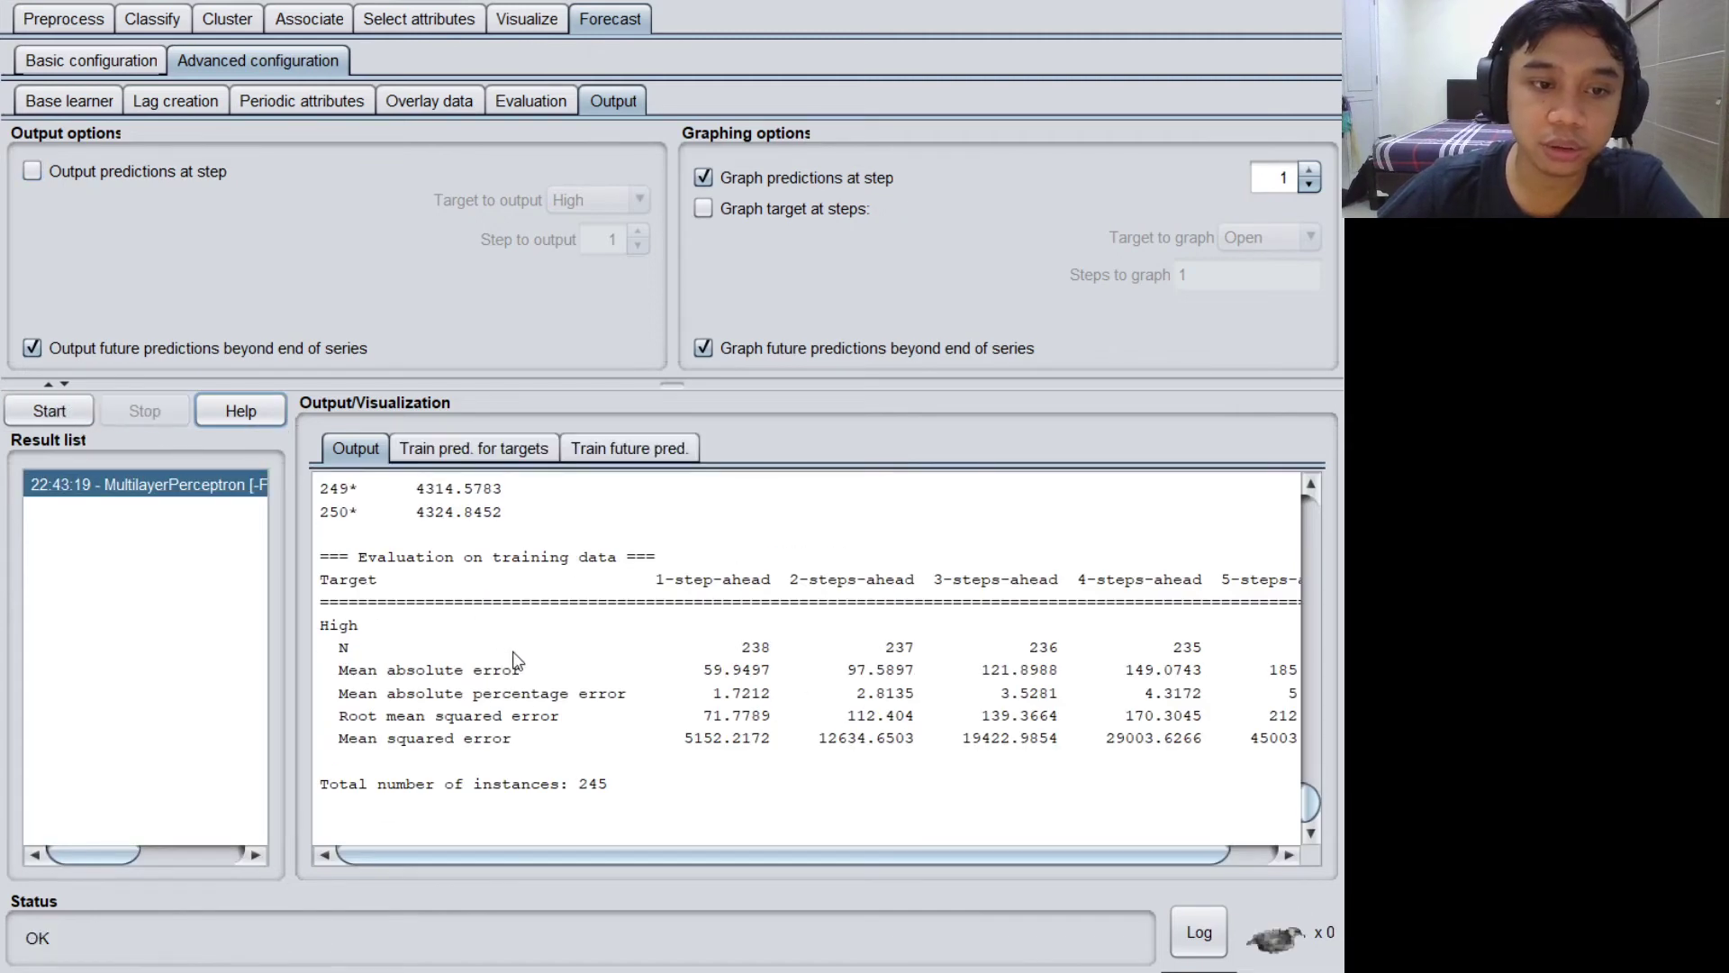
scroll(637, 698, up, 4)
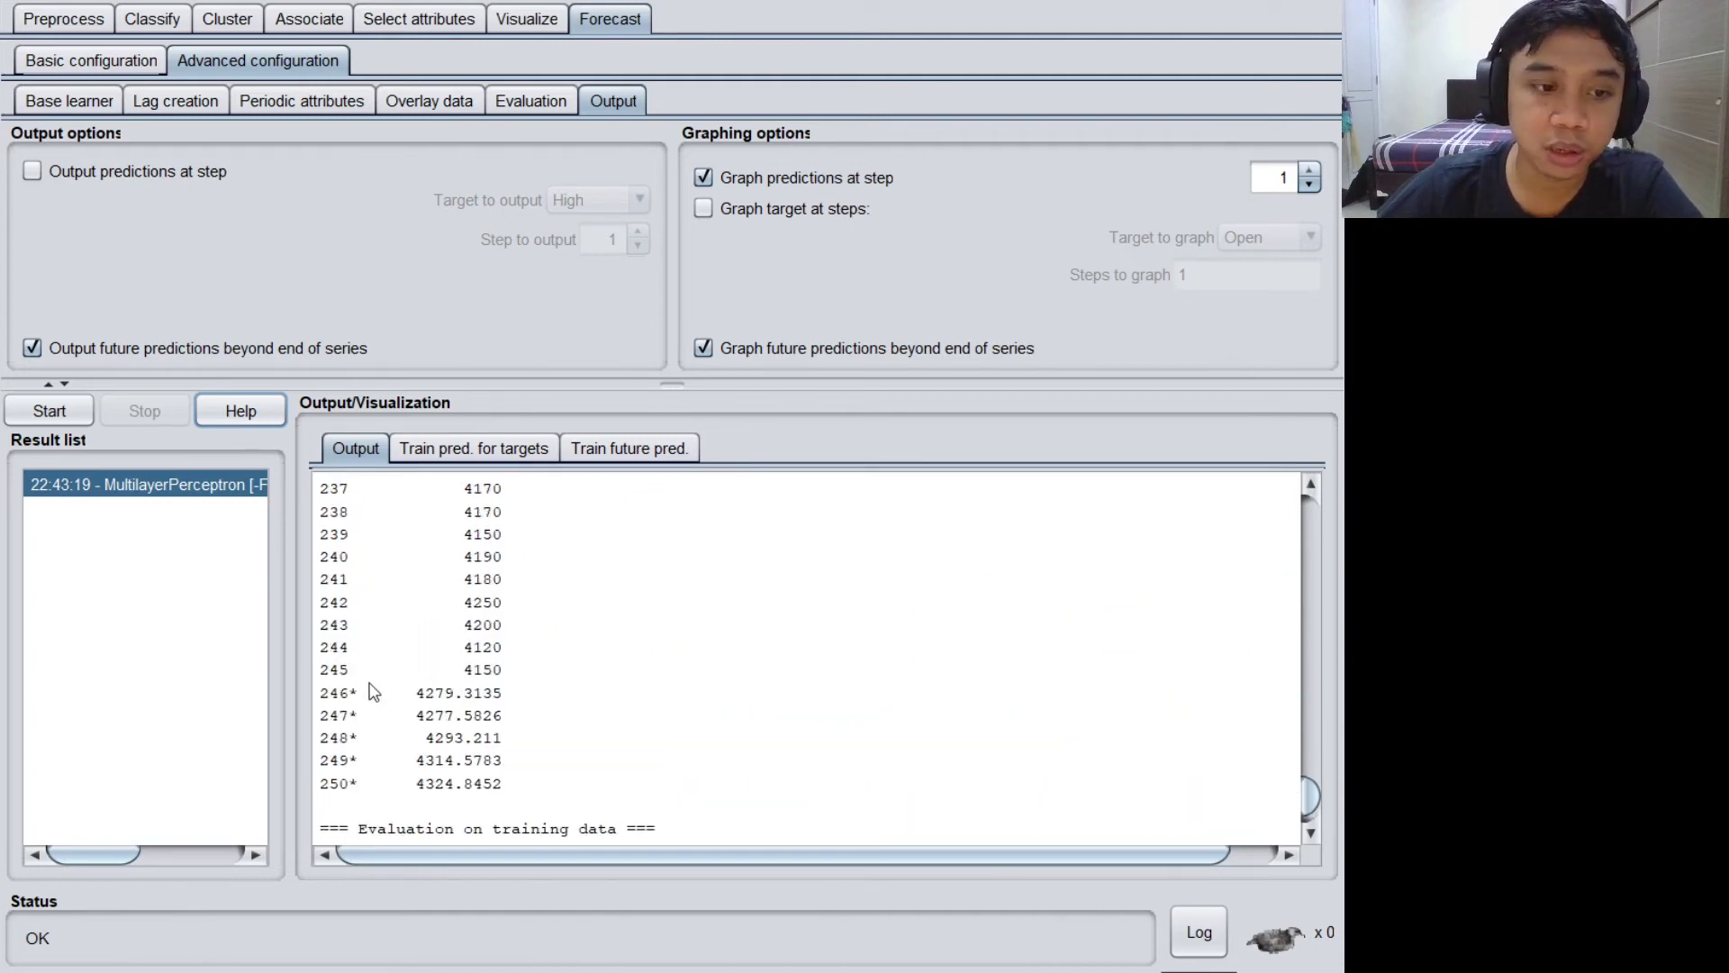
scroll(371, 688, down, 3)
scroll(371, 688, down, 1)
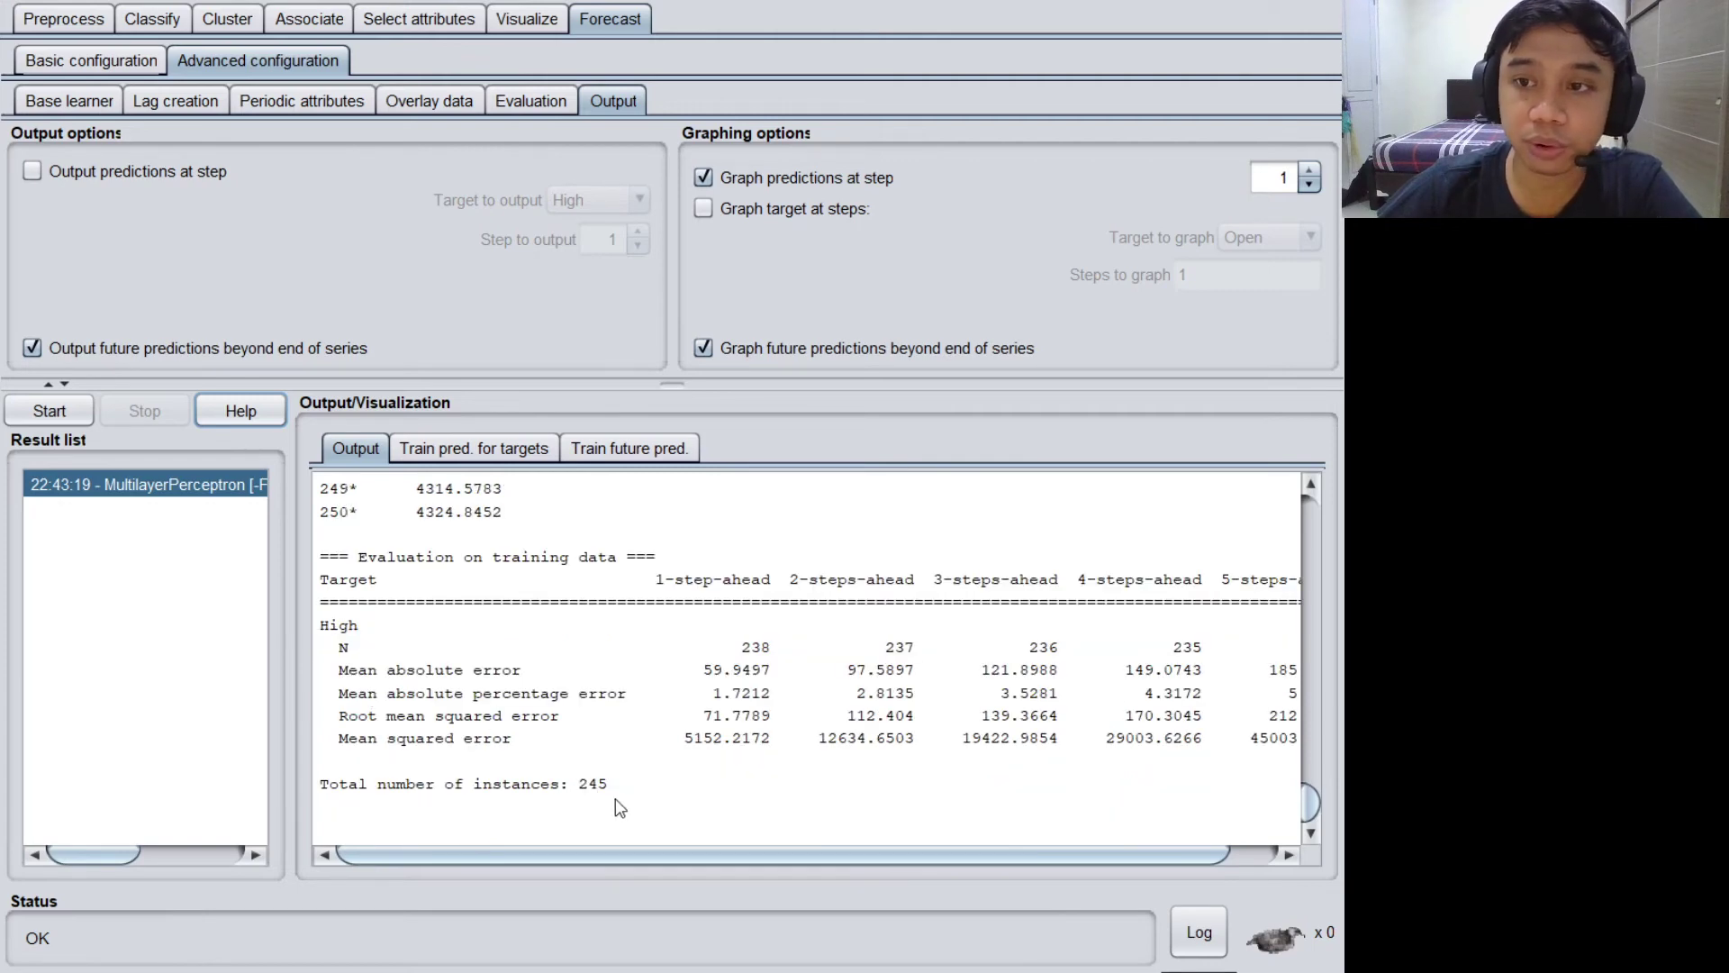
scroll(614, 798, up, 3)
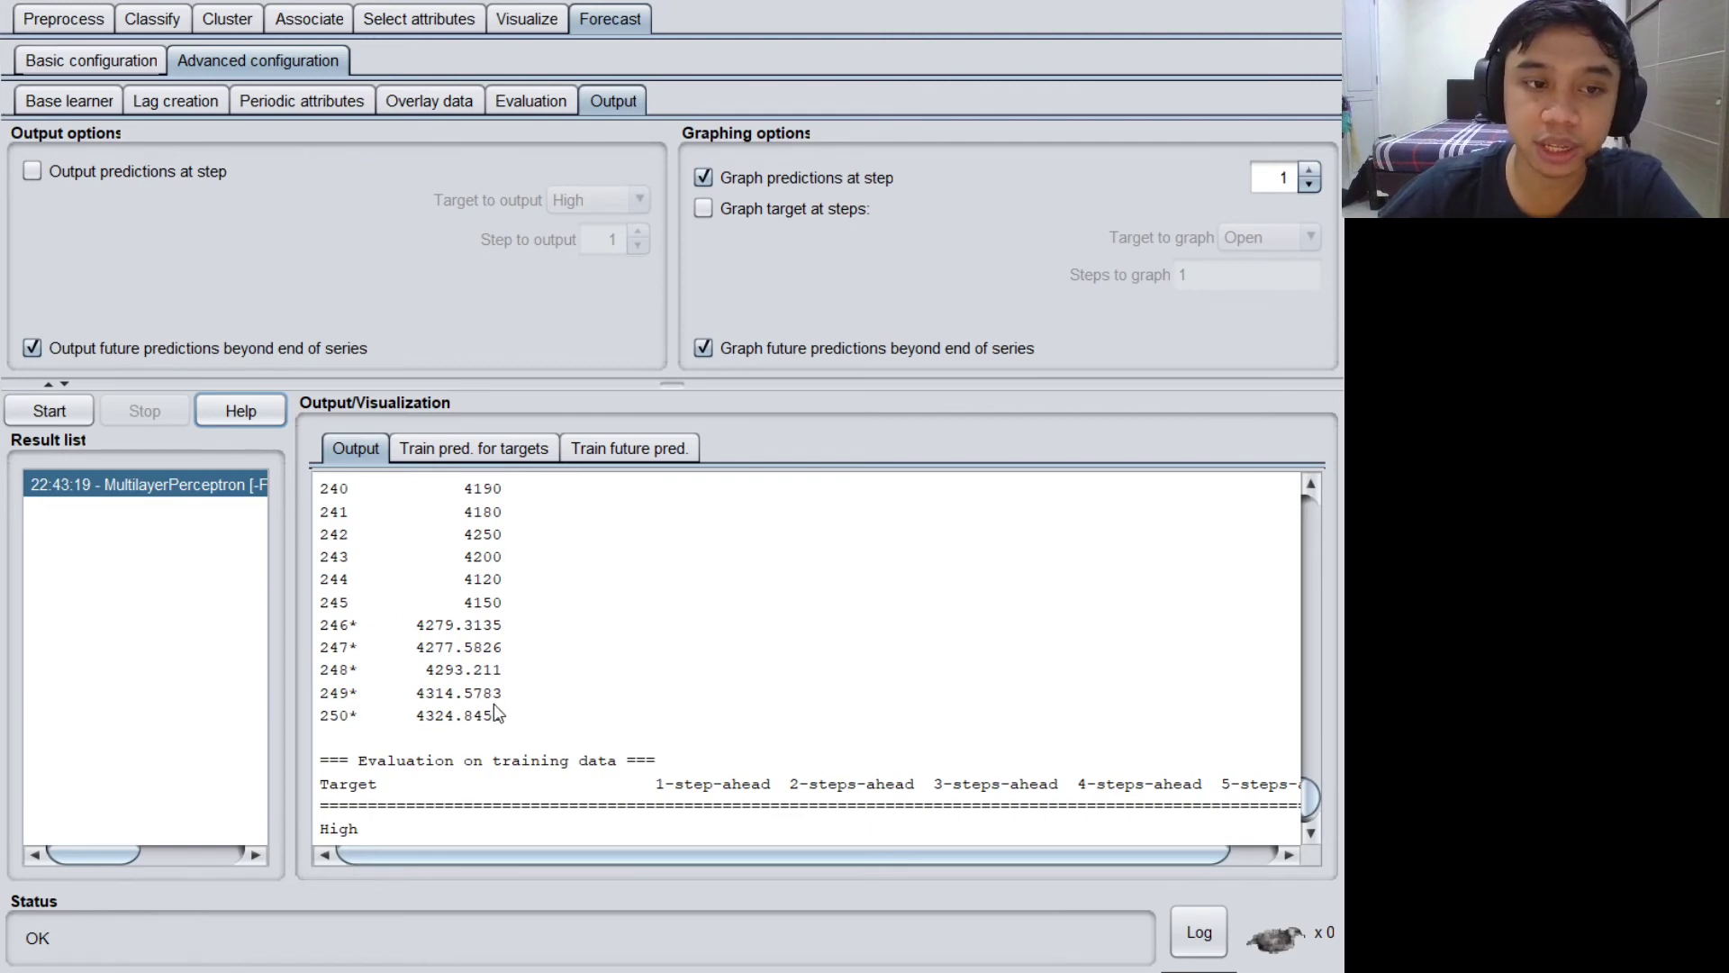
scroll(493, 694, down, 2)
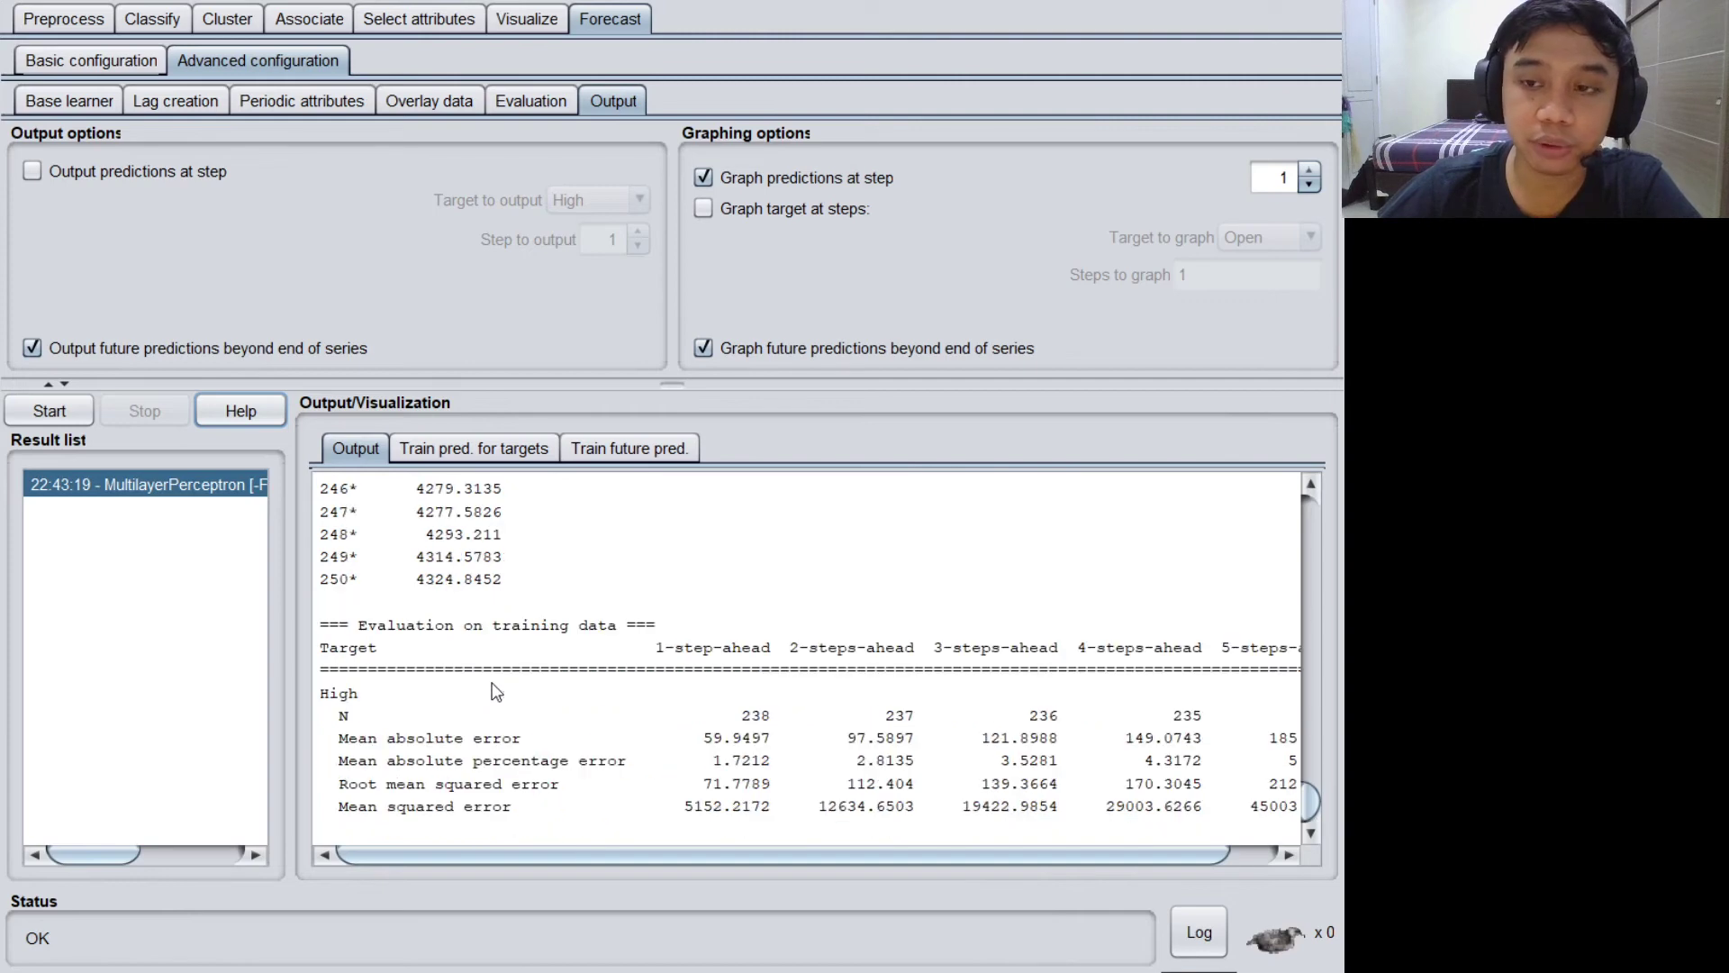
scroll(493, 693, up, 1)
scroll(494, 693, down, 2)
scroll(494, 694, up, 3)
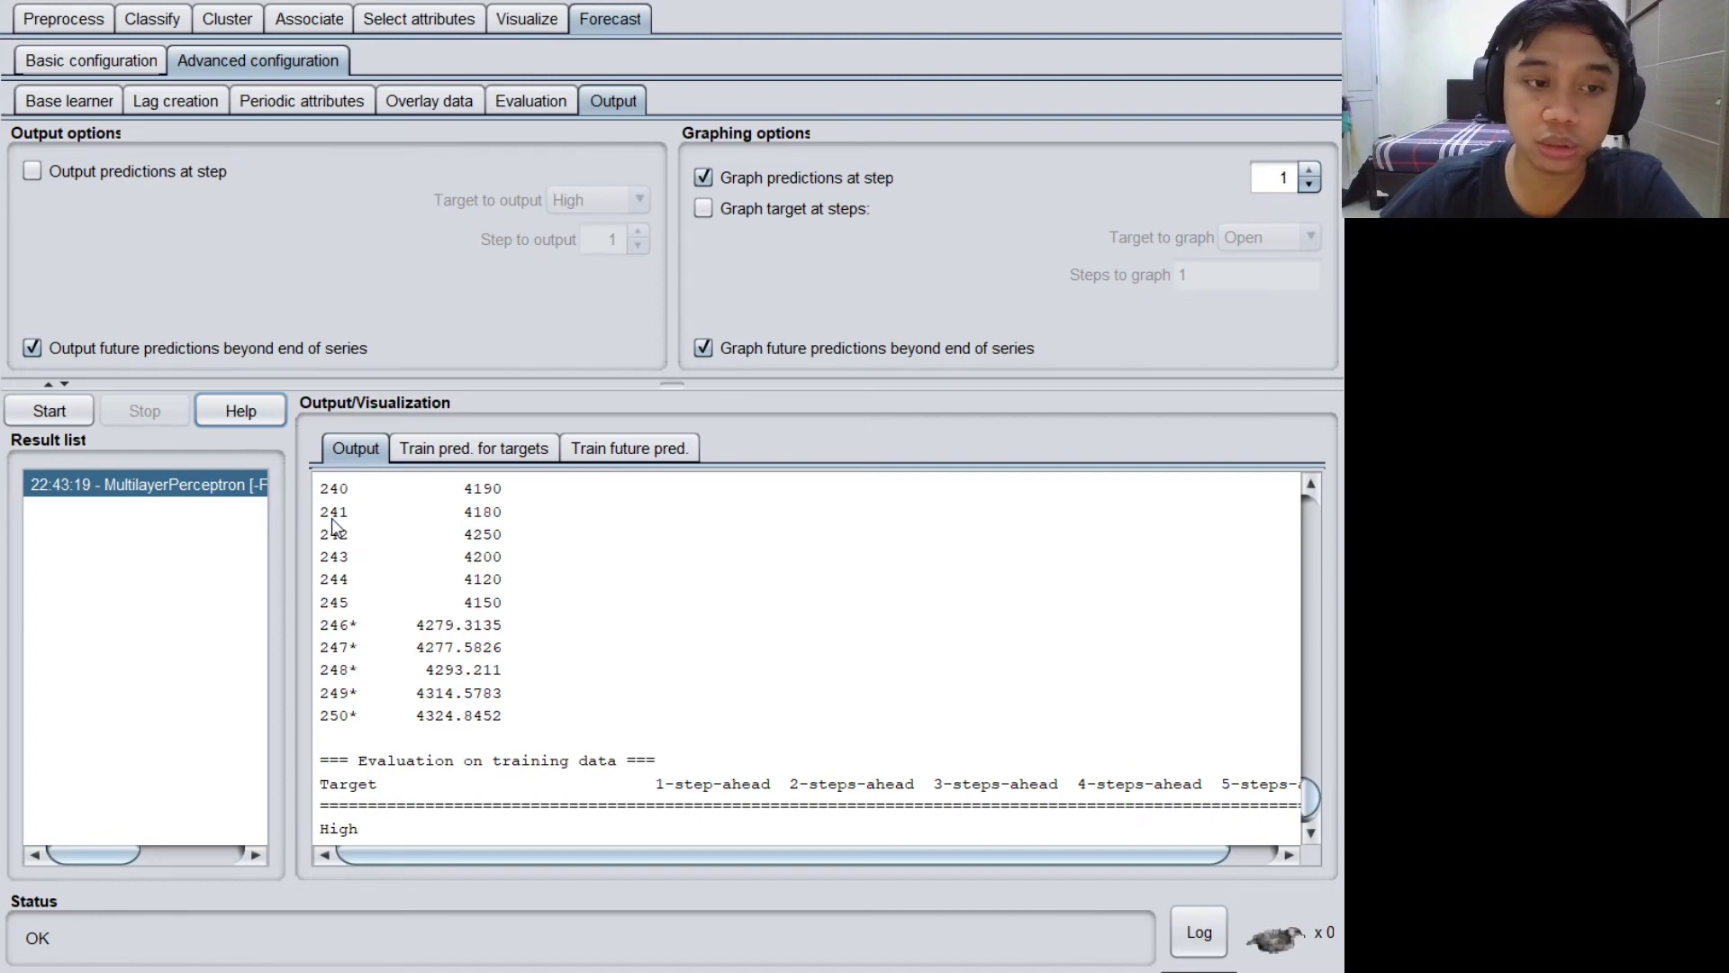
scroll(504, 582, down, 3)
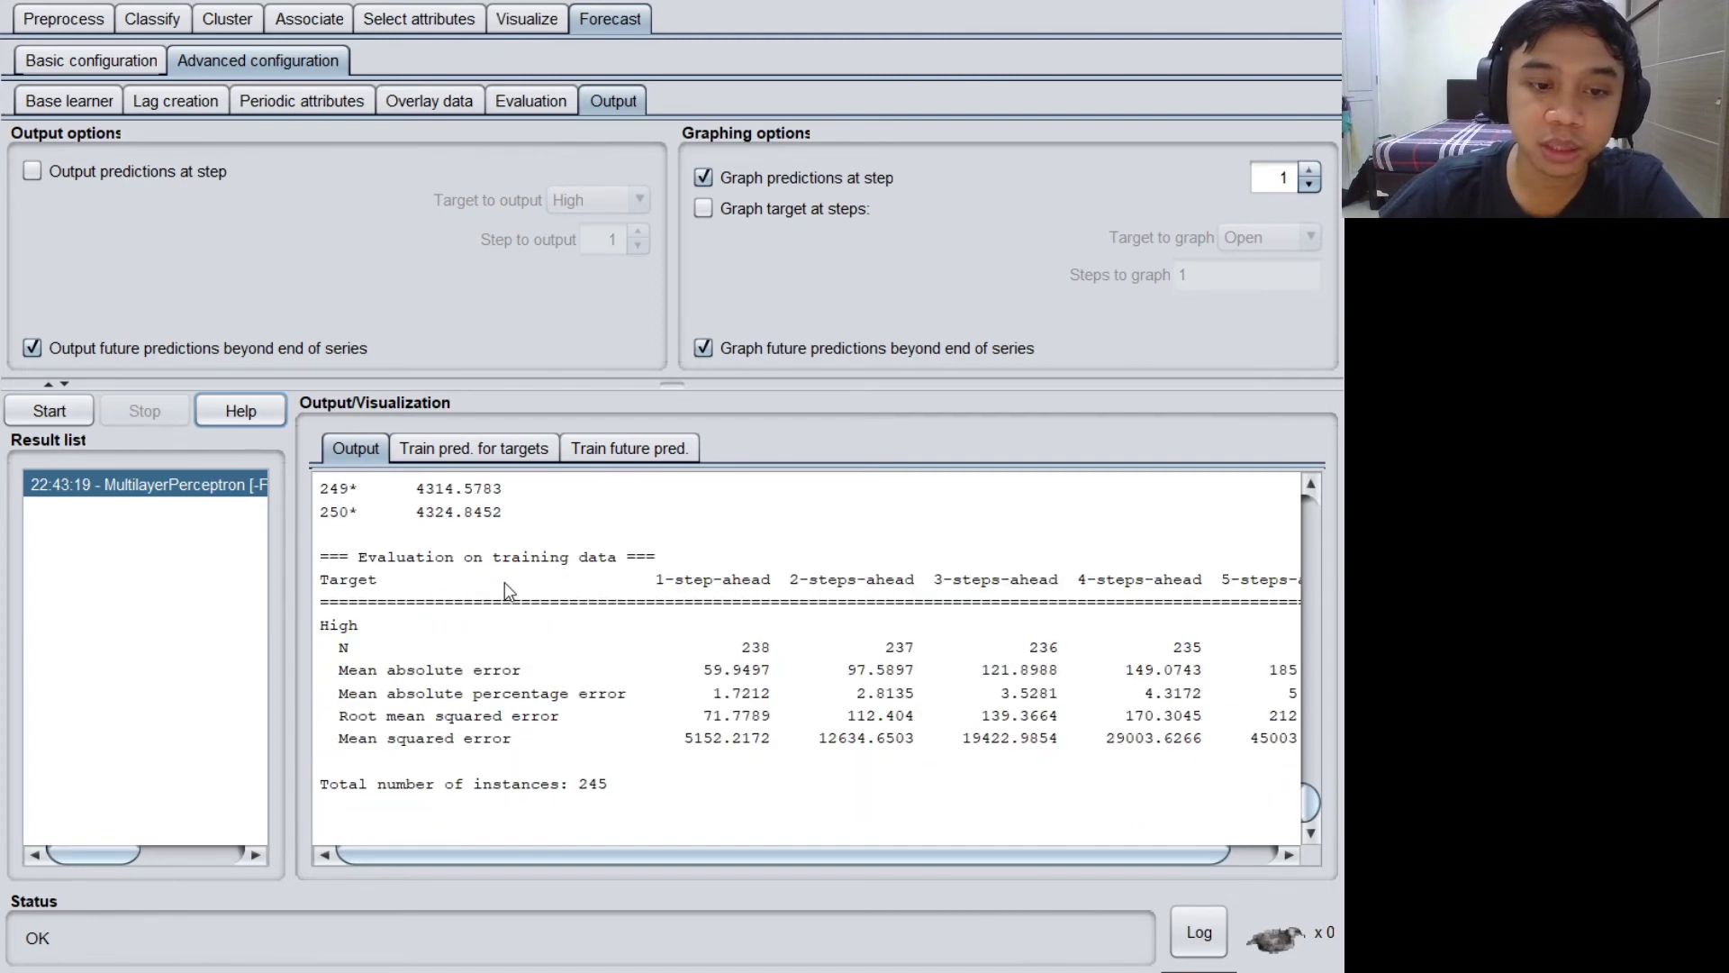
scroll(764, 752, right, 1)
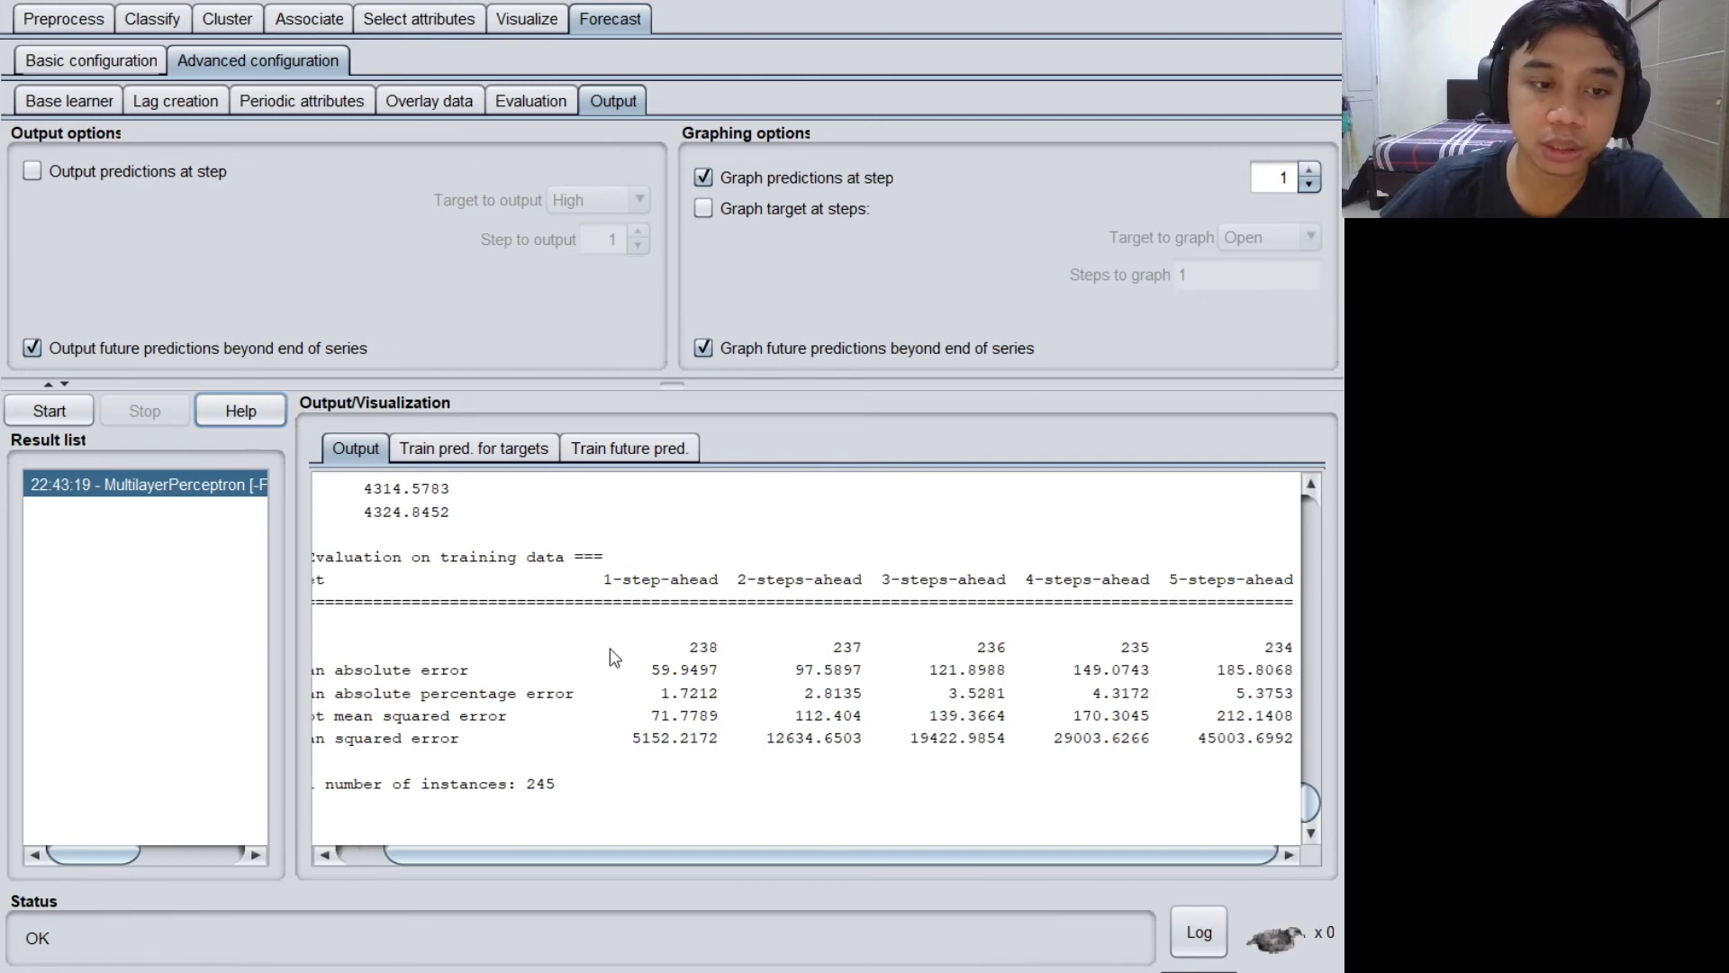
scroll(577, 666, left, 1)
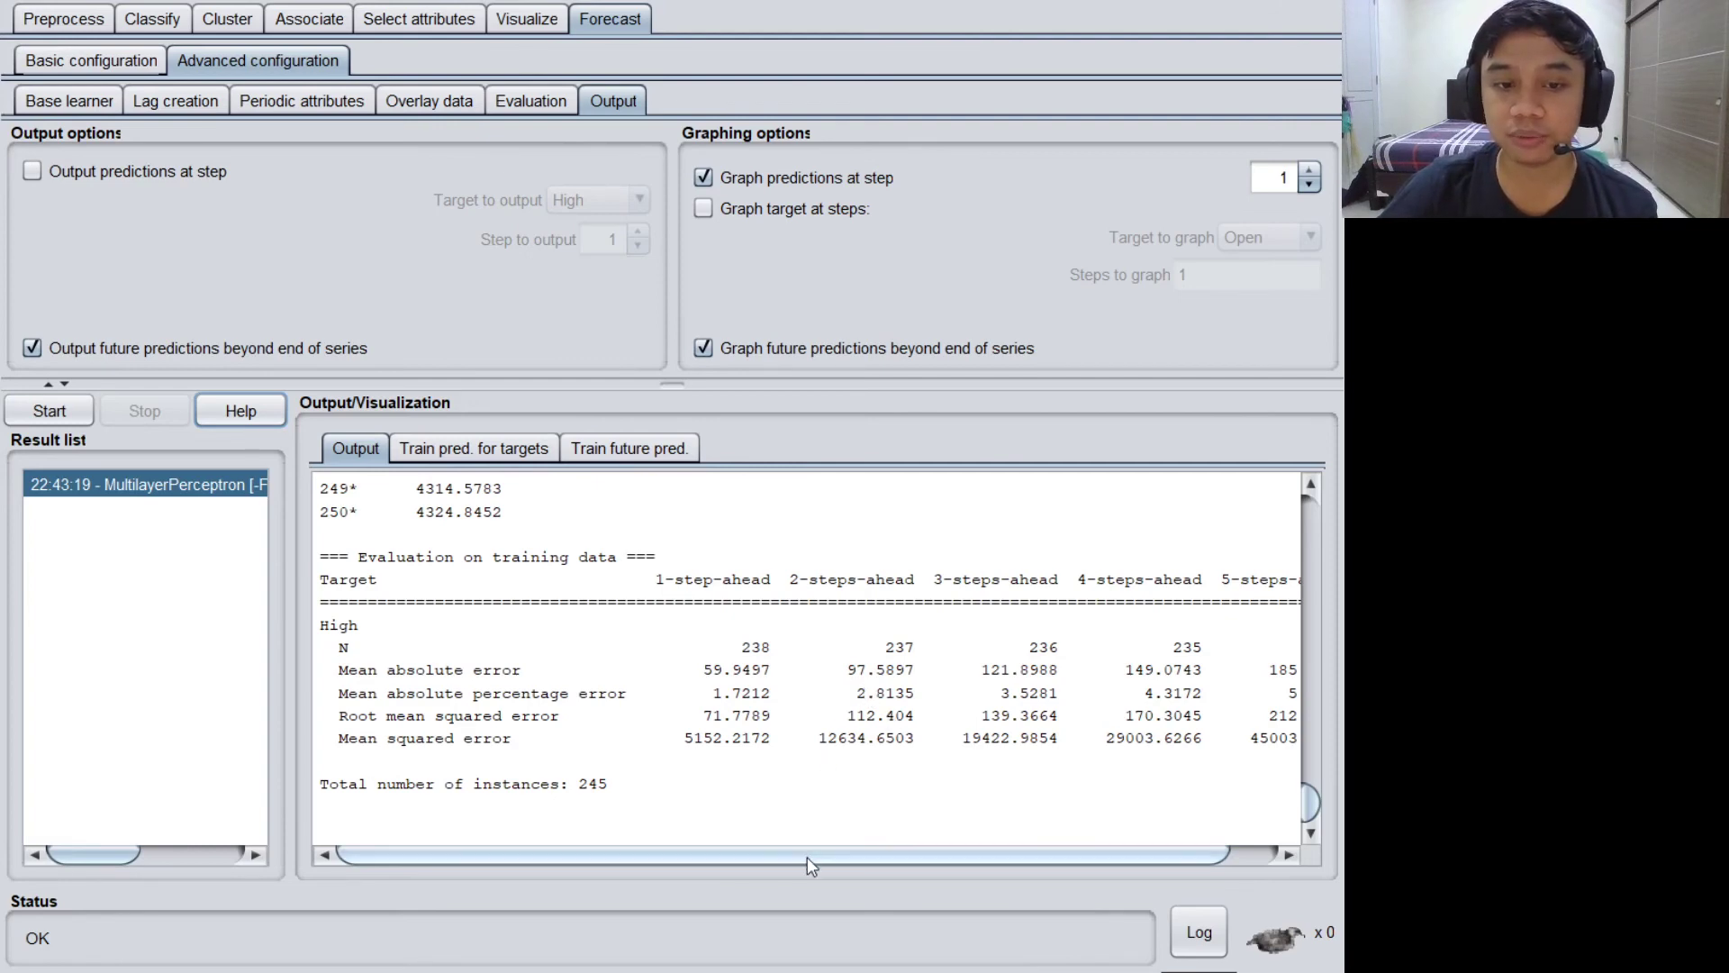
drag(807, 857, 748, 856)
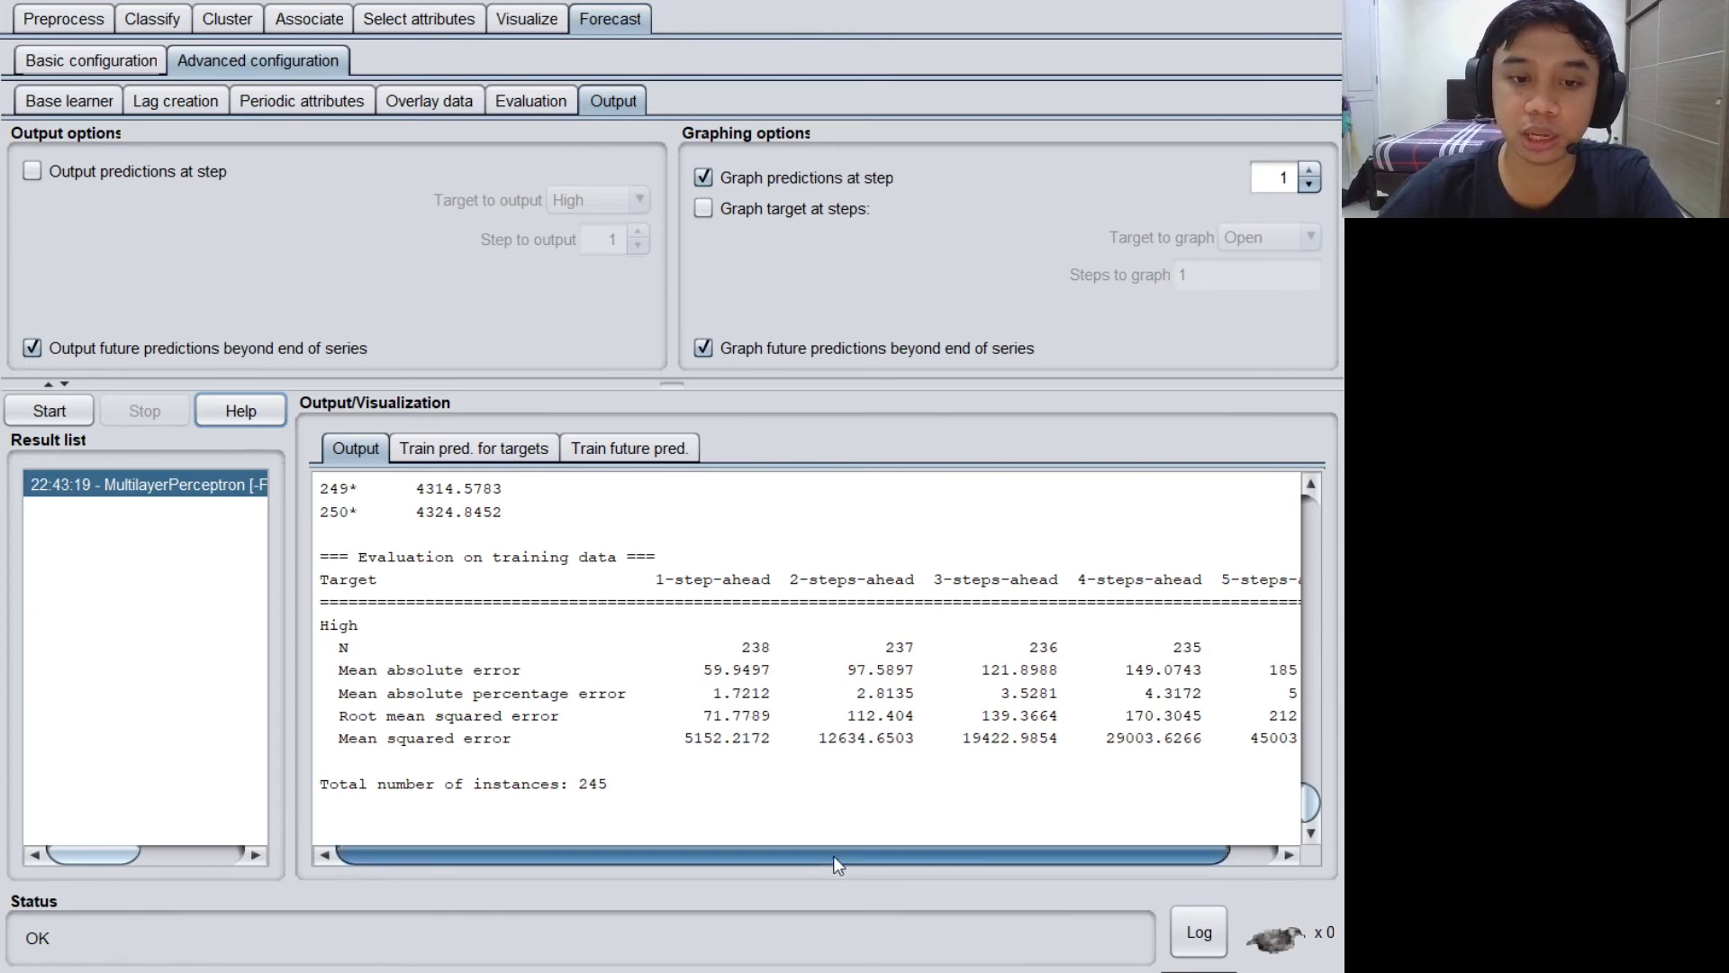
drag(834, 856, 883, 856)
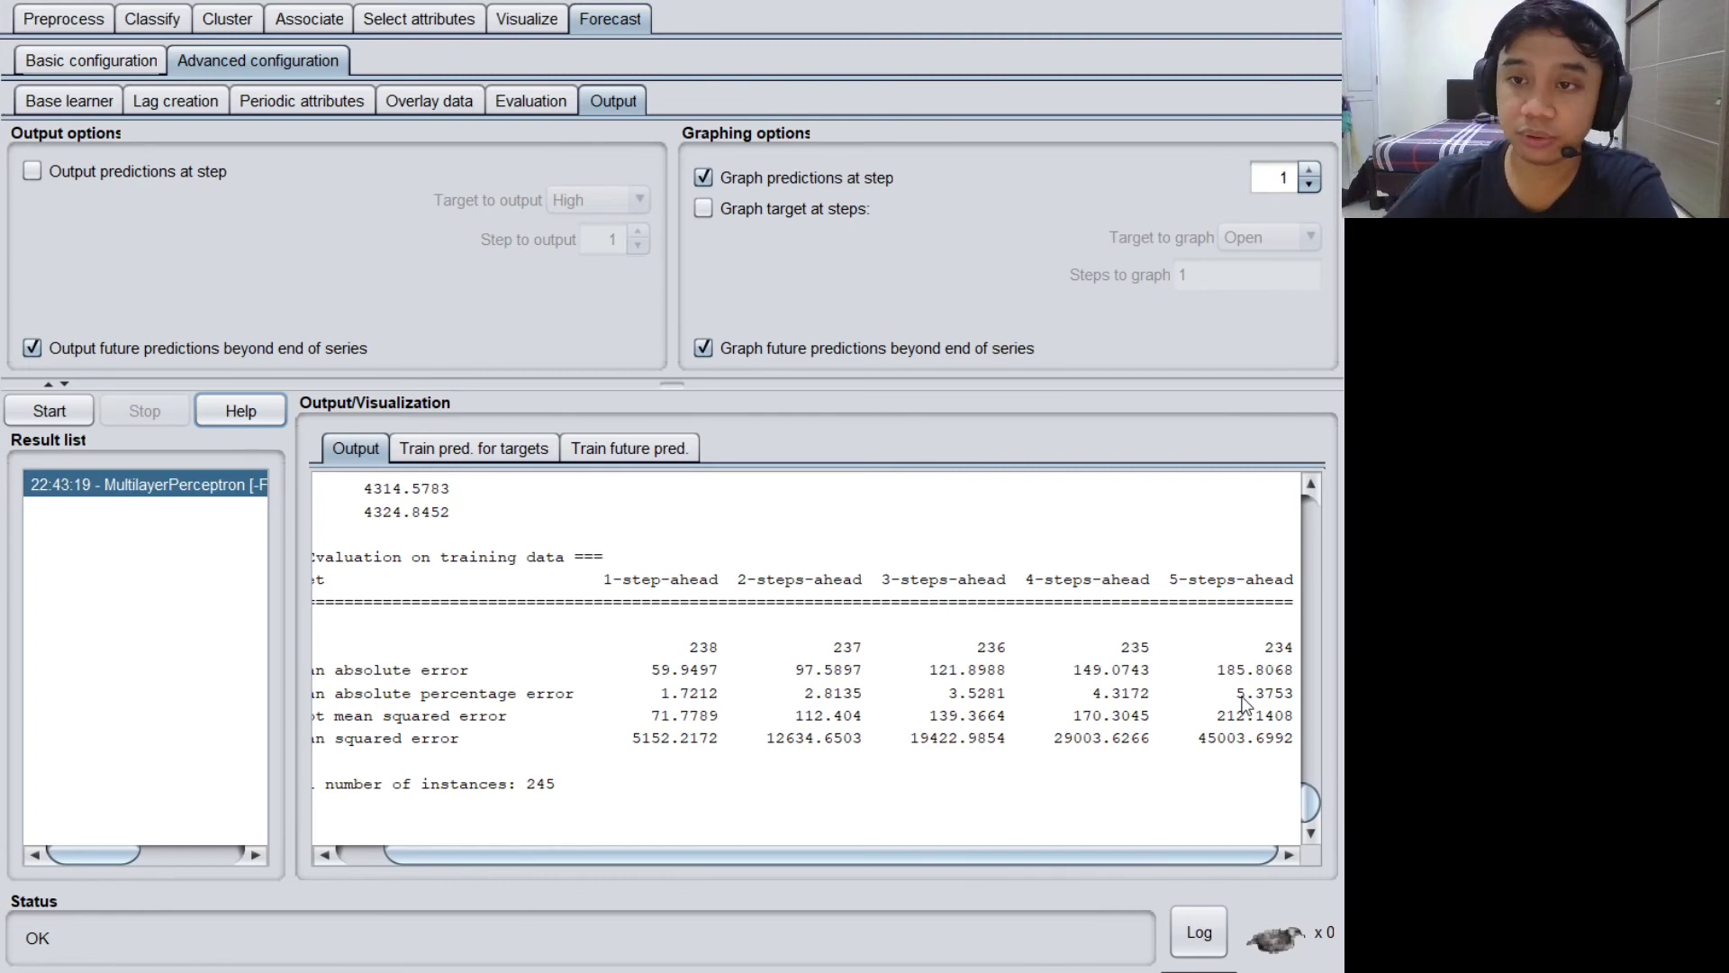
scroll(691, 755, left, 2)
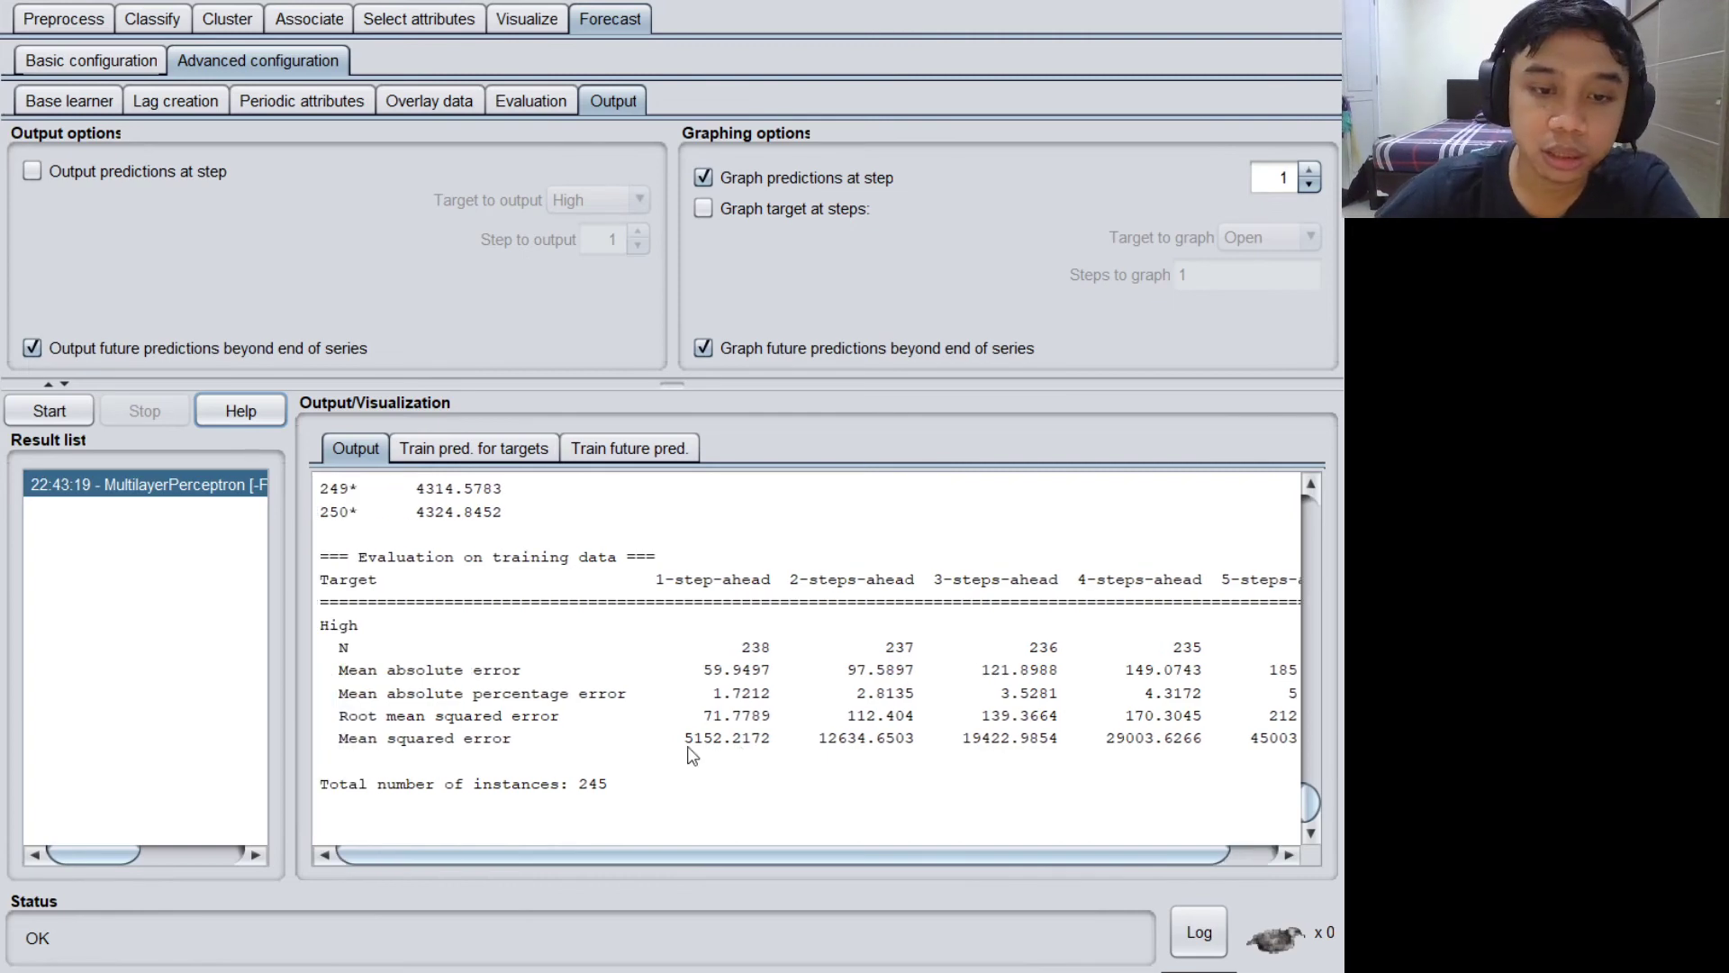
scroll(691, 755, right, 1)
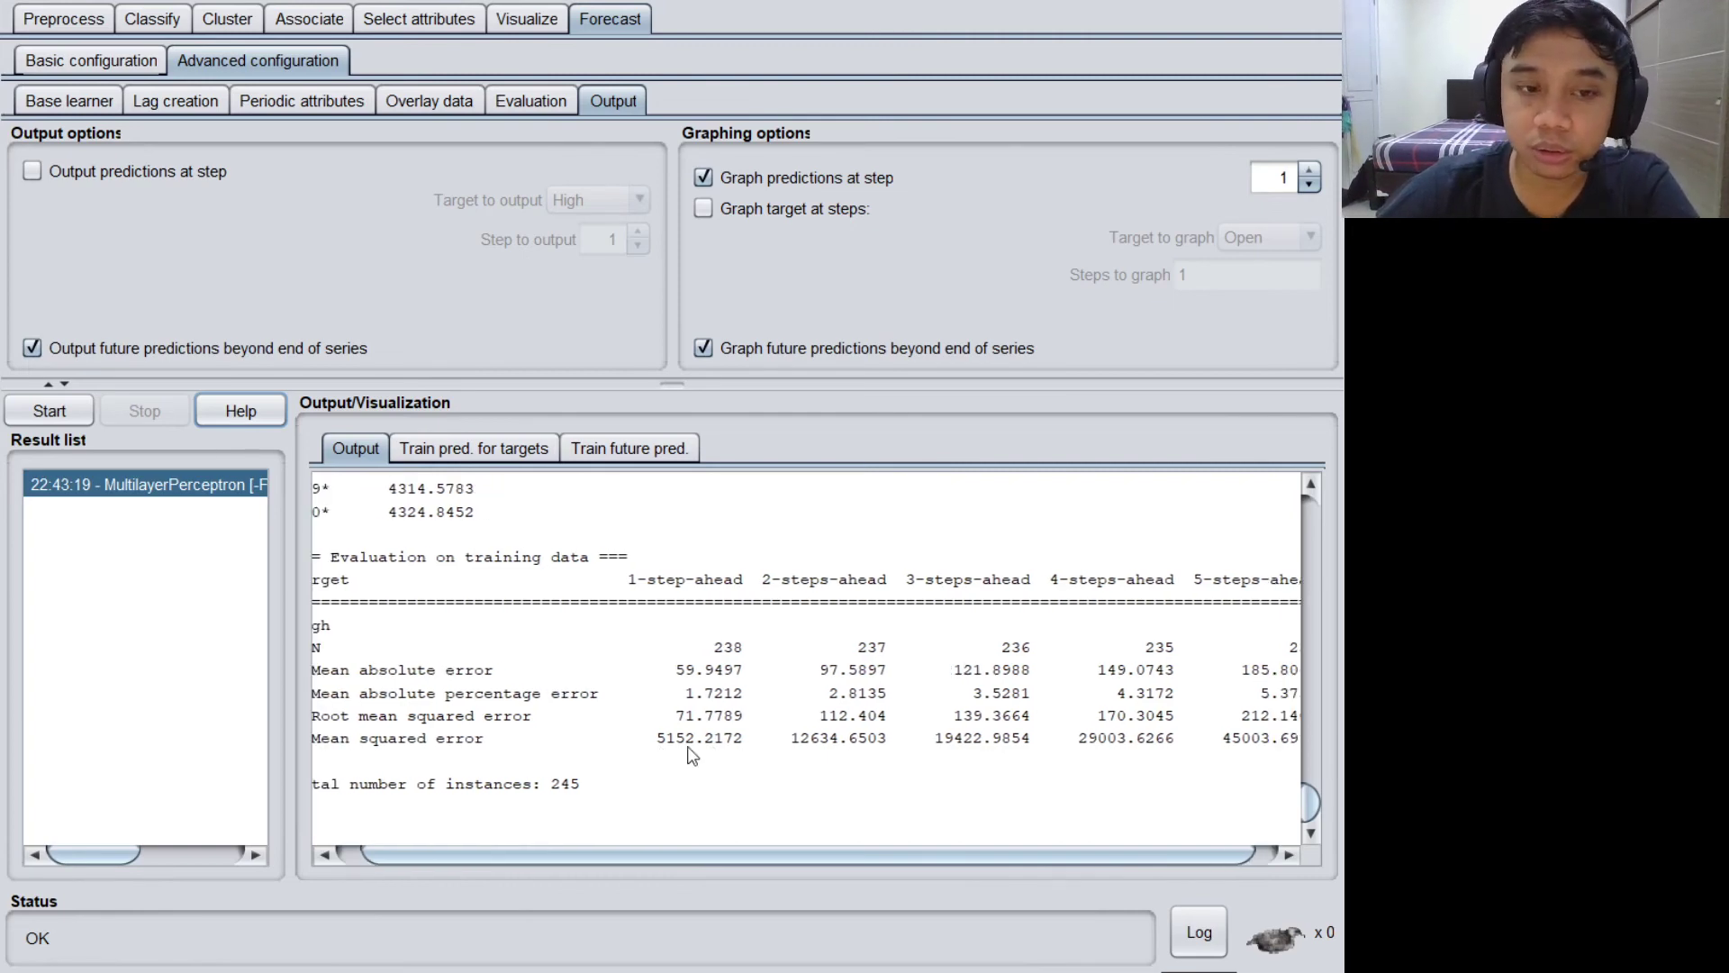
scroll(690, 754, right, 1)
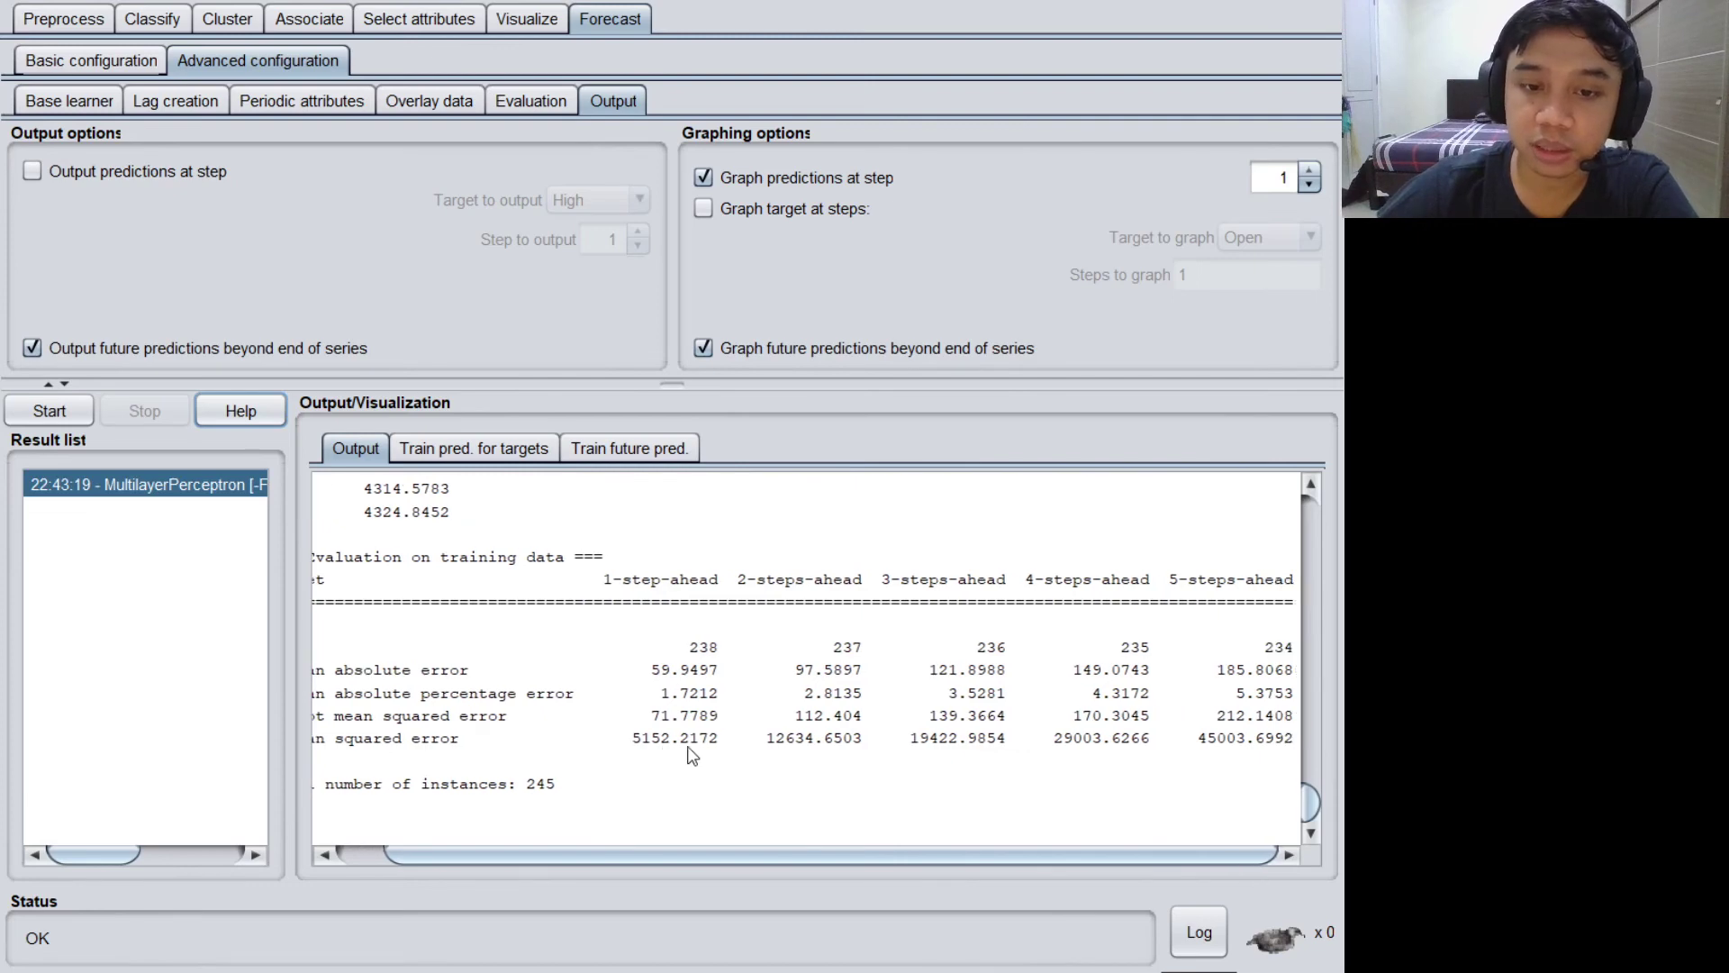
drag(699, 852, 758, 850)
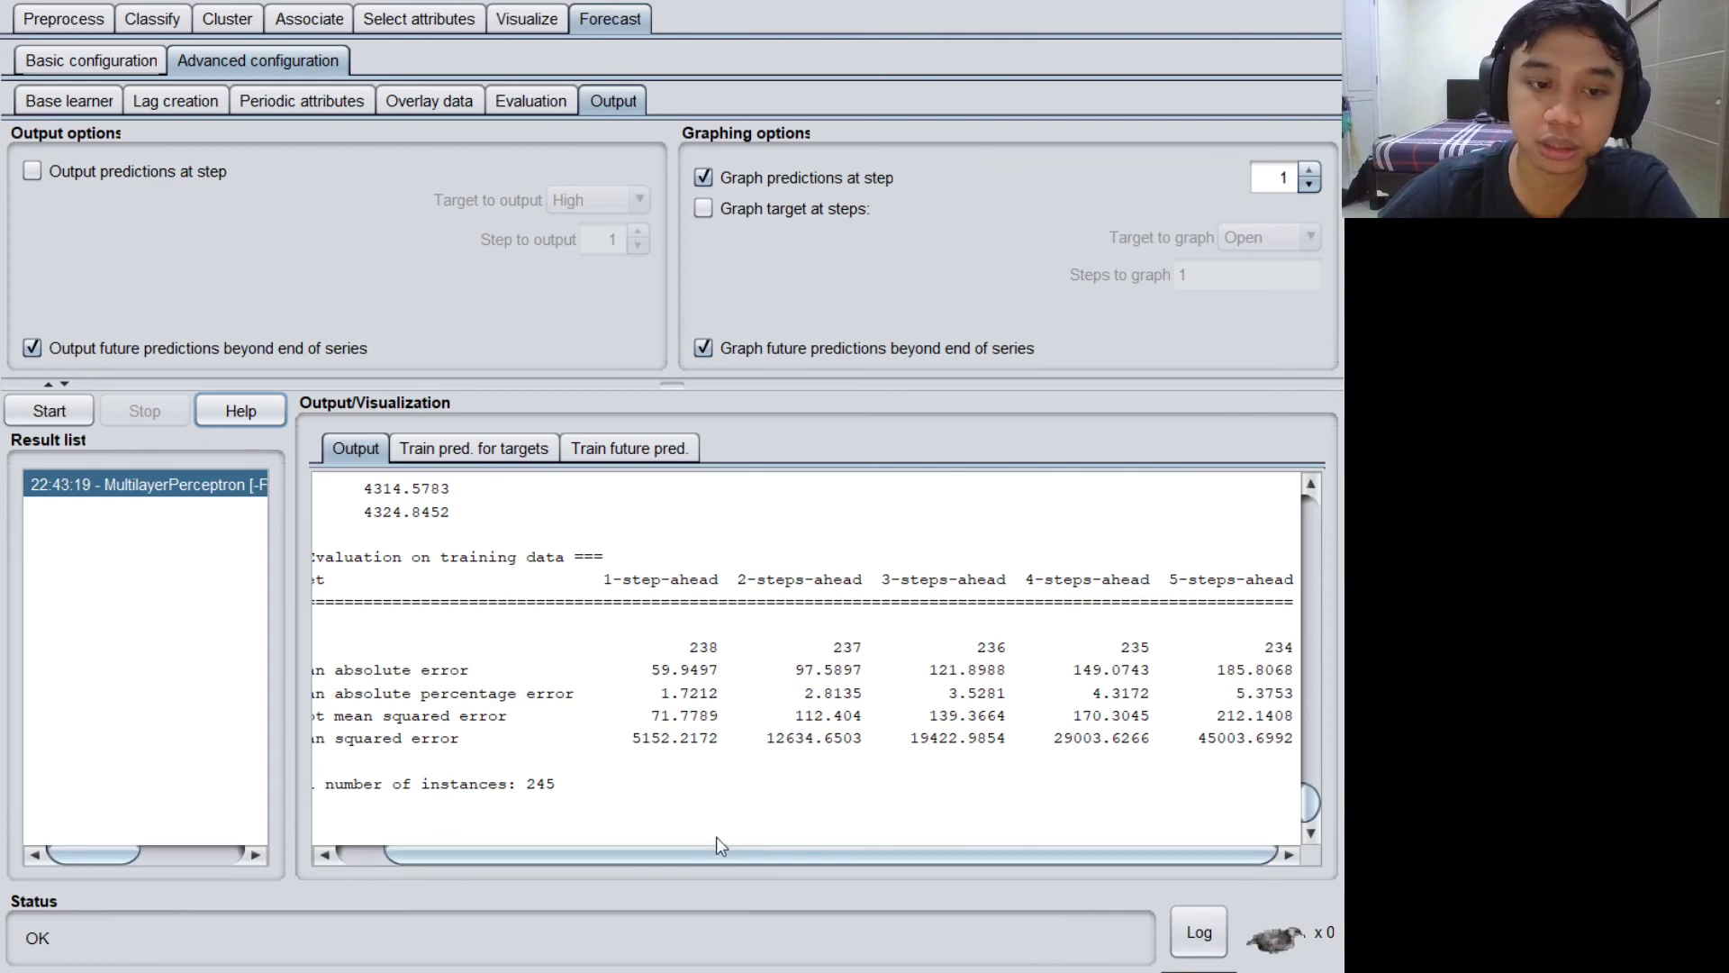
drag(720, 850, 603, 840)
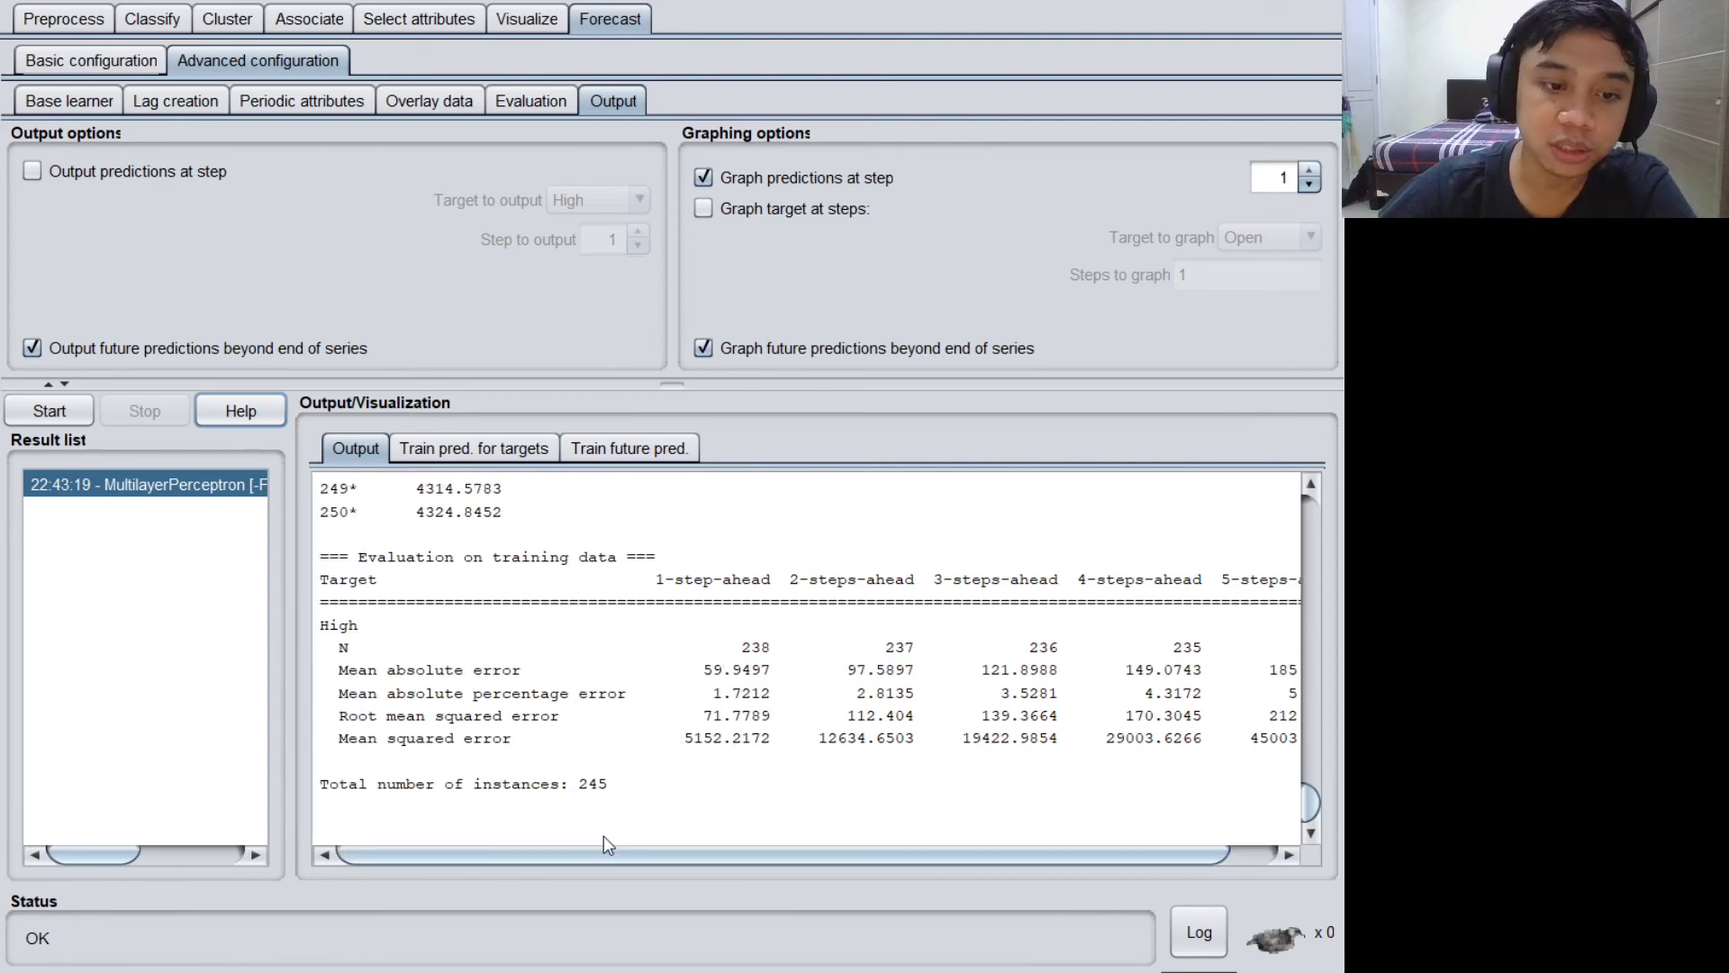
- Show the 'Train pred. for targets' chart of actual versus 1-step predicted High
click(470, 448)
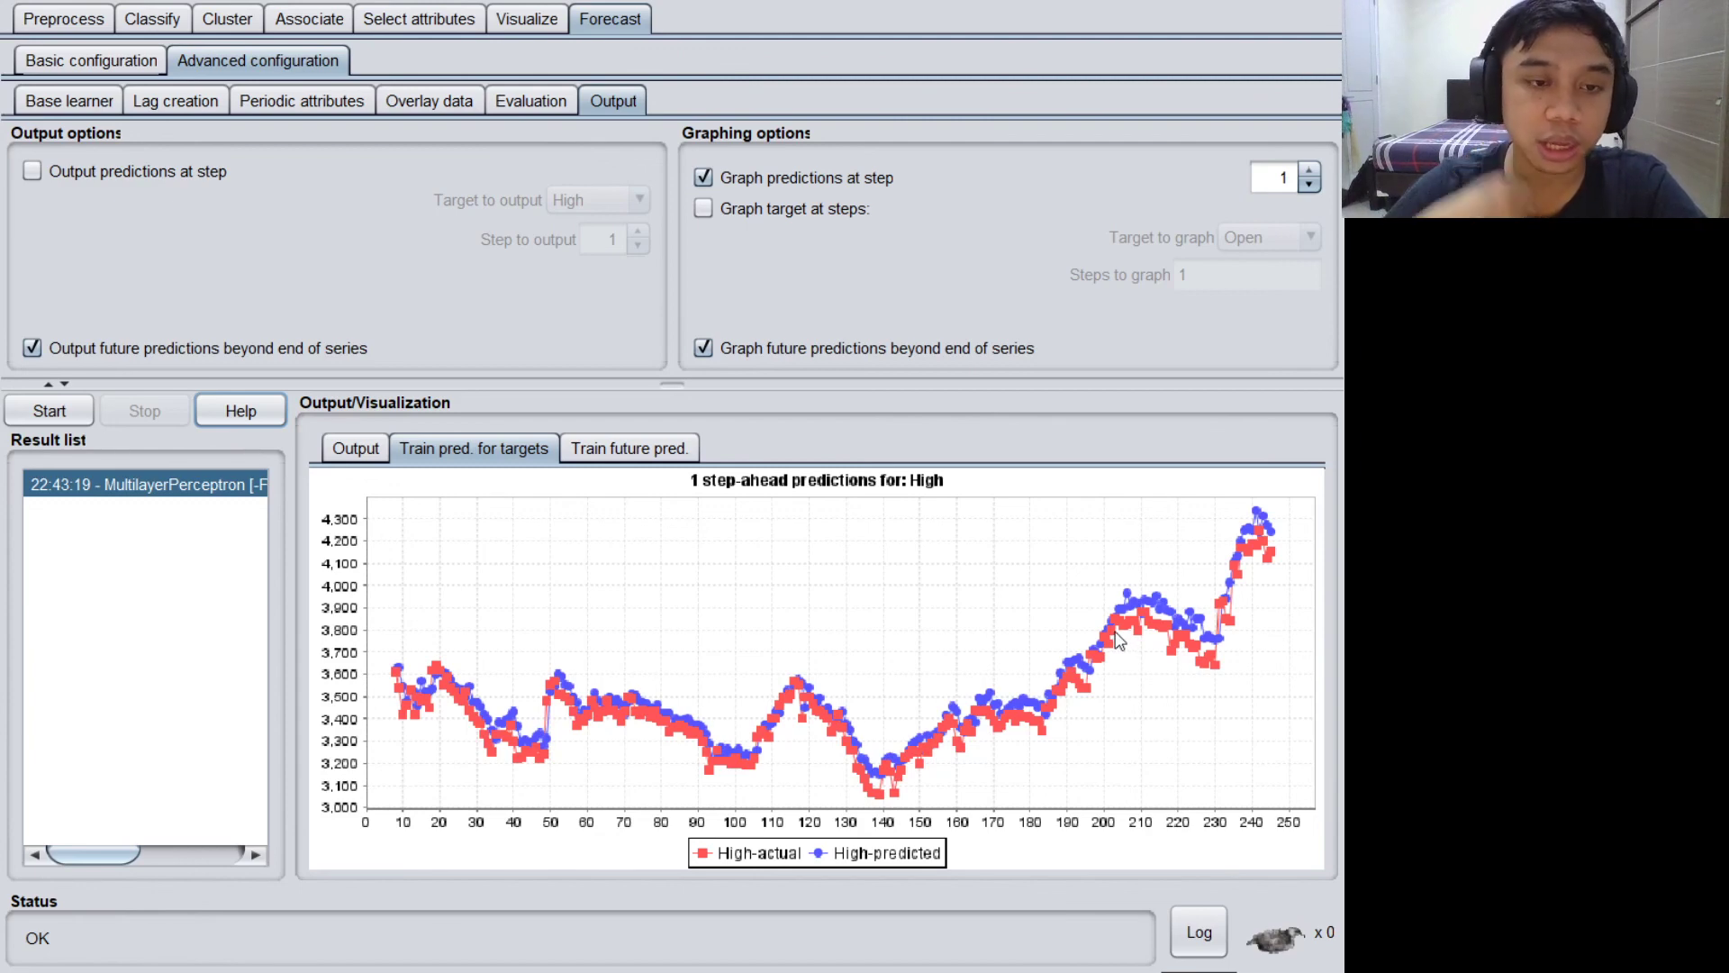
- Return to the Output text showing predictions 249* and 250* and the evaluation table
click(364, 448)
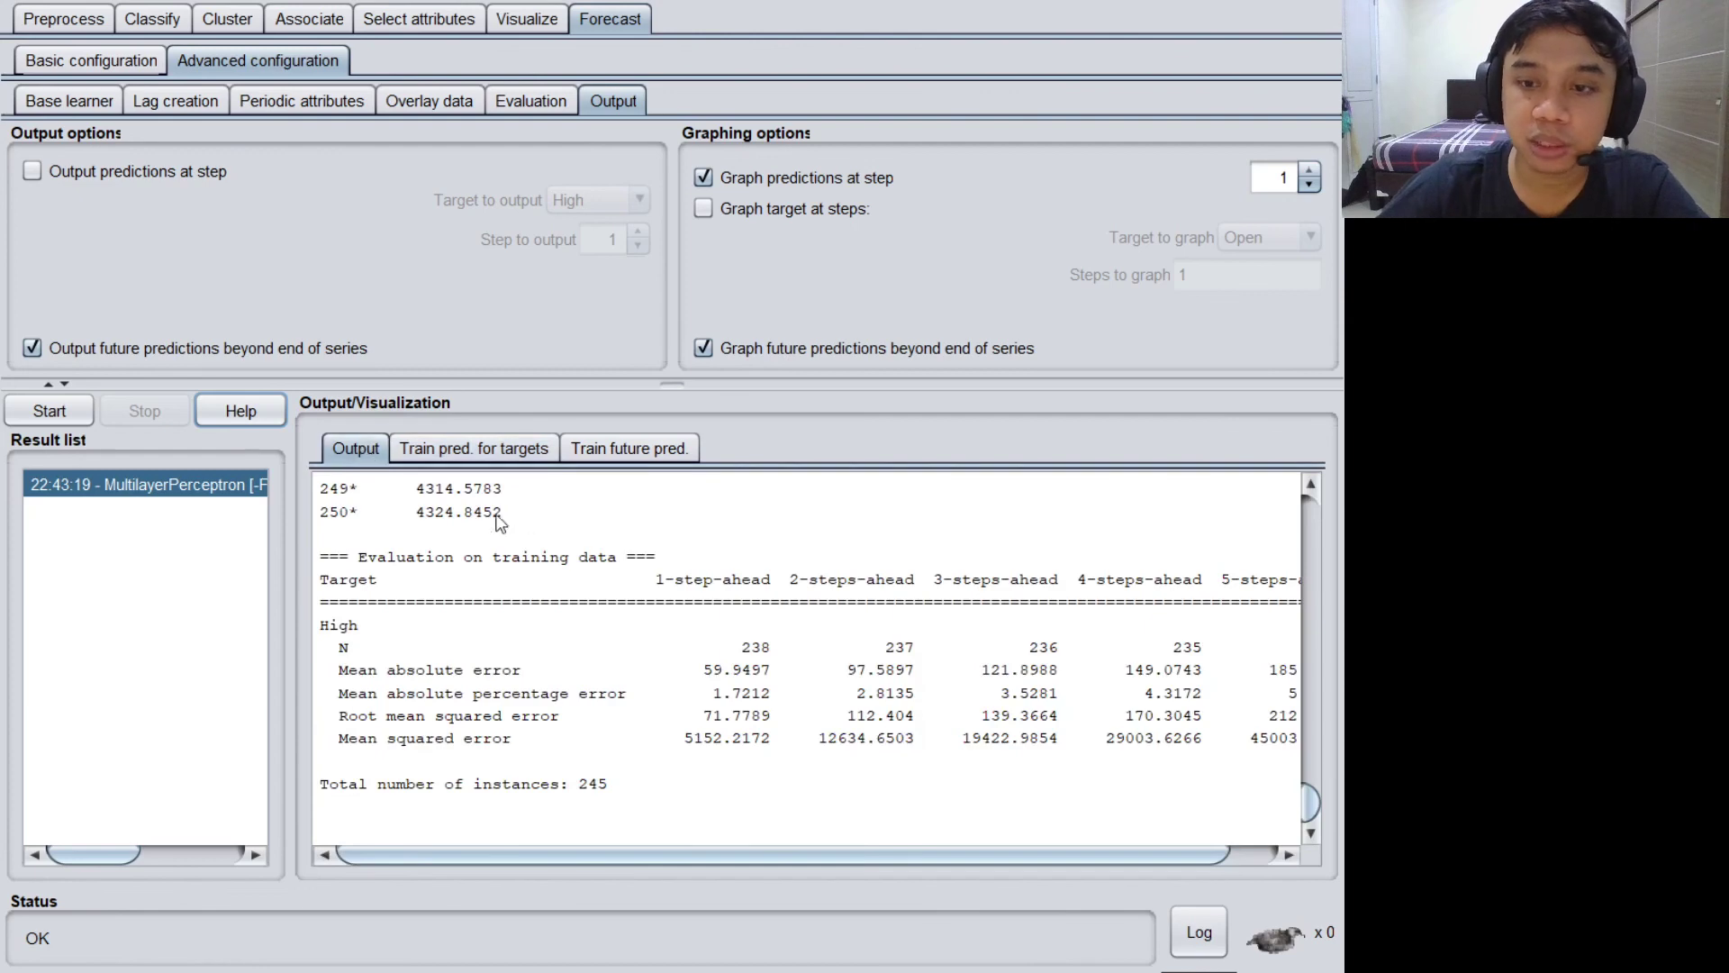